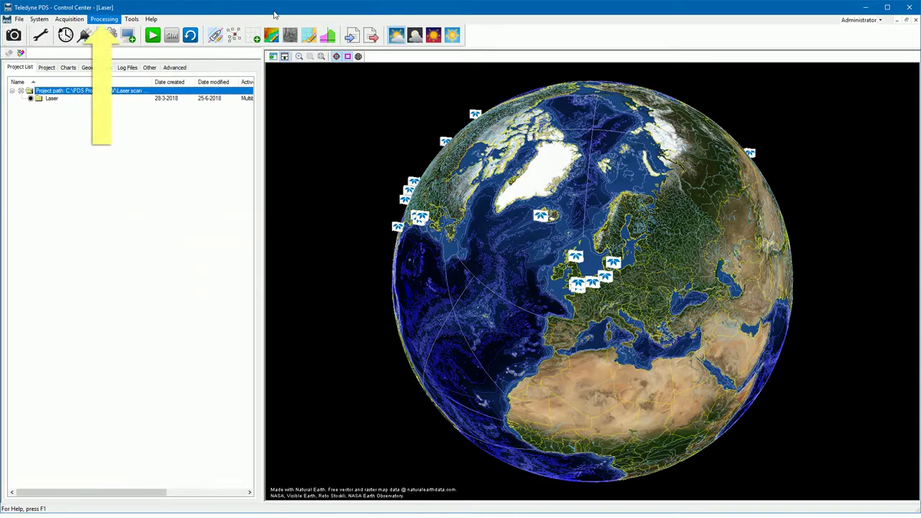
# Open the echosounder or laser calibration and create a new file set named Lasercalibration.
pyautogui.click(104, 20)
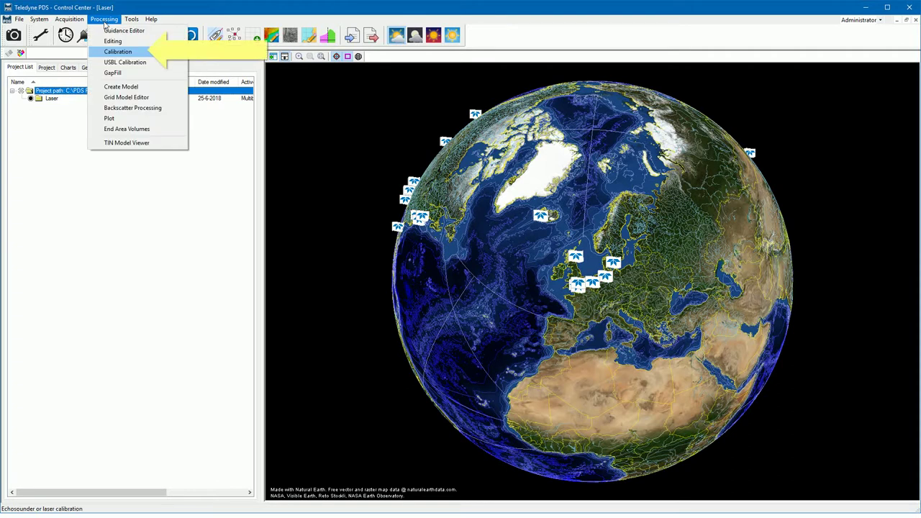
pyautogui.click(112, 52)
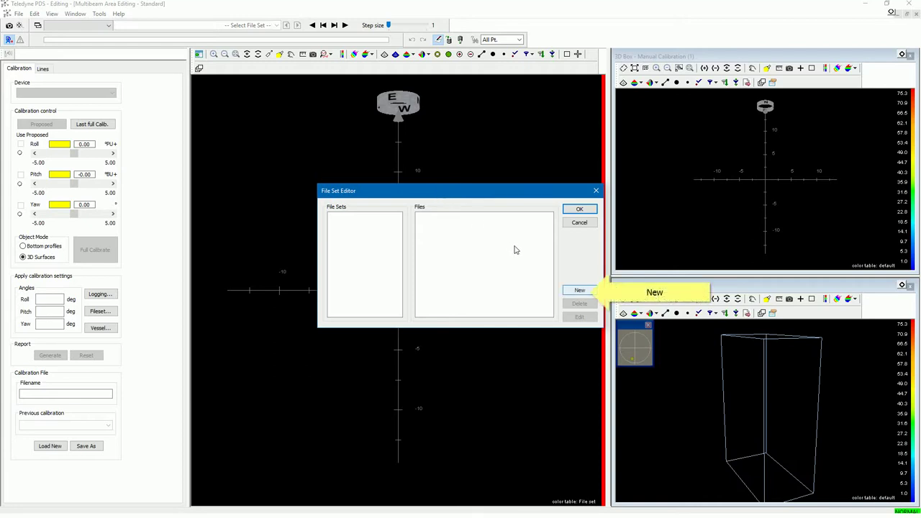
pyautogui.click(574, 291)
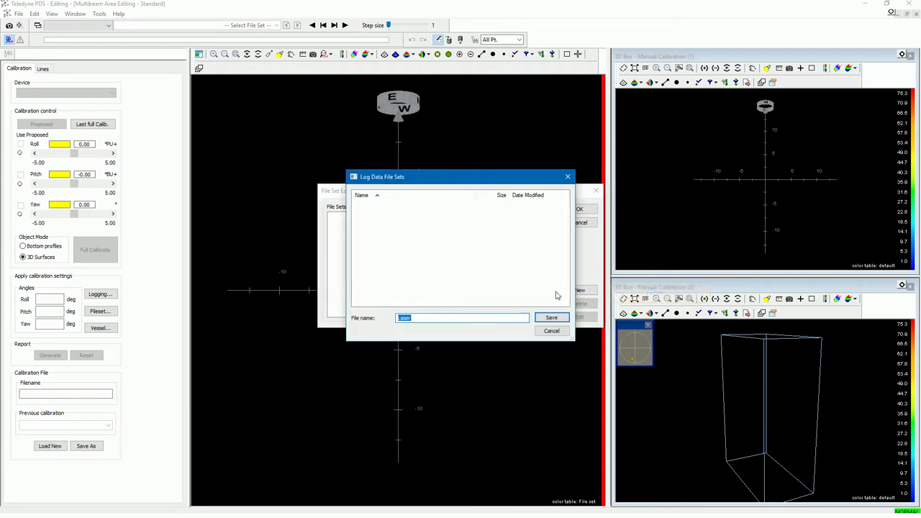
pyautogui.click(418, 317)
pyautogui.write('calibration')
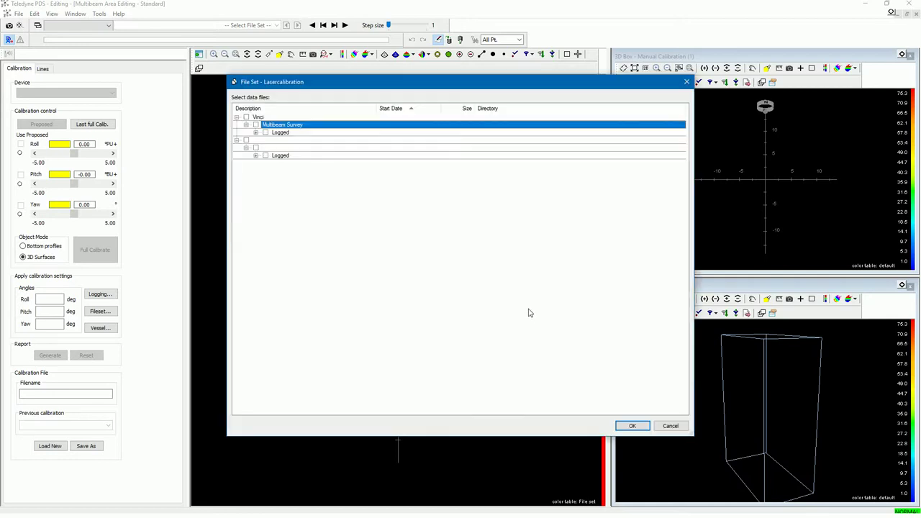
pyautogui.click(552, 318)
# Add the Multibeam Survey logs 132943, 133603, 133857 and 134140 of 28-4-2015 and 103115 and 103322 of 29-4-2015 to the file set.
pyautogui.click(256, 133)
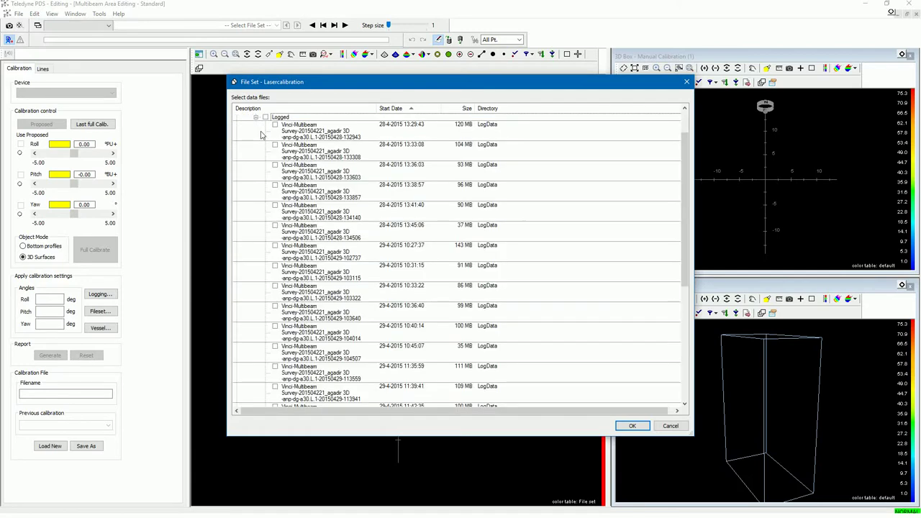
pyautogui.click(275, 126)
pyautogui.click(275, 166)
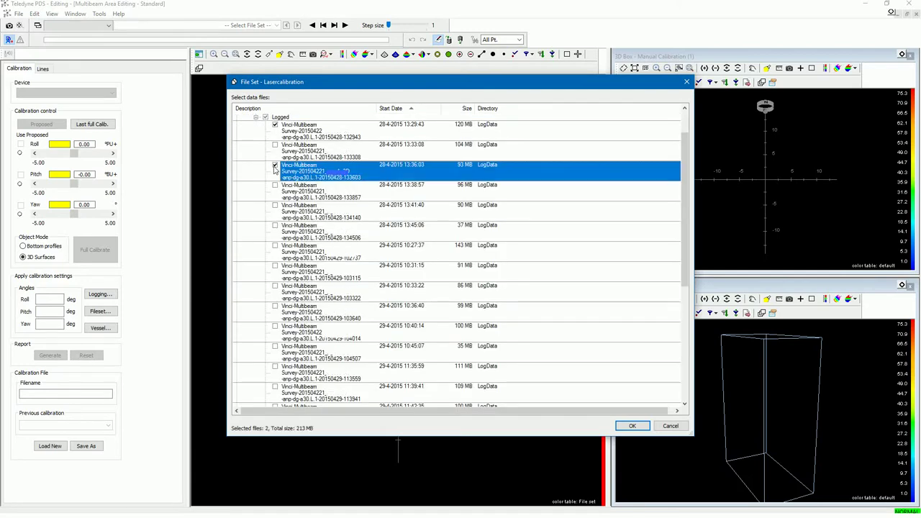
pyautogui.click(275, 186)
pyautogui.click(275, 206)
pyautogui.click(275, 266)
pyautogui.click(275, 286)
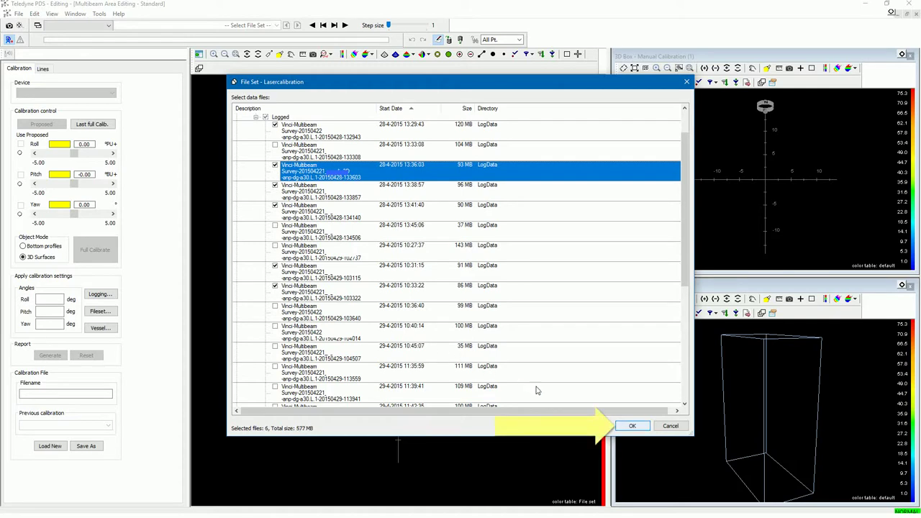
pyautogui.click(634, 426)
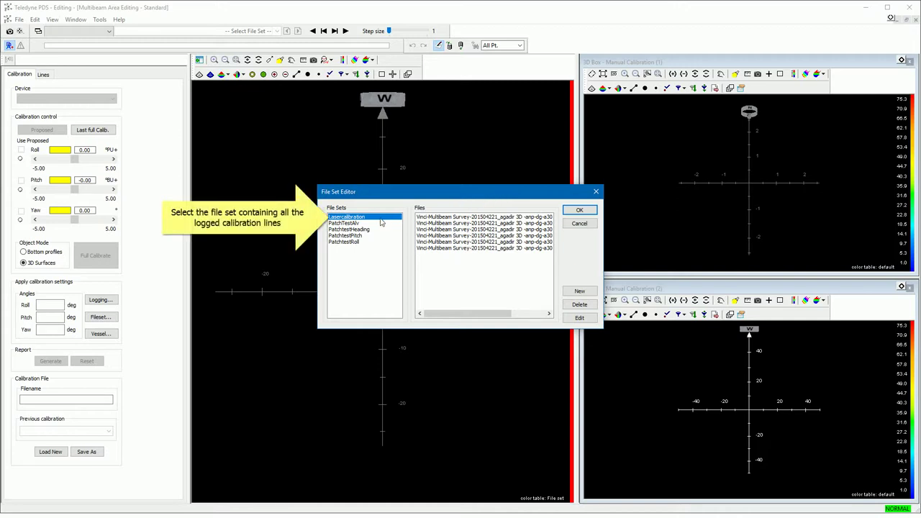
# Load the PatchTestAlv file set and choose Laser Scan(1) - Optech ILRIS as the calibration device.
pyautogui.click(356, 224)
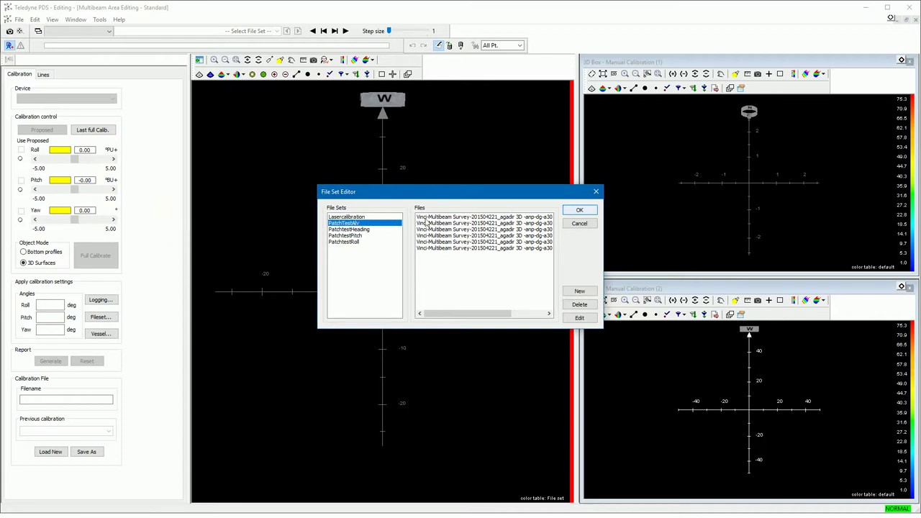
pyautogui.click(578, 210)
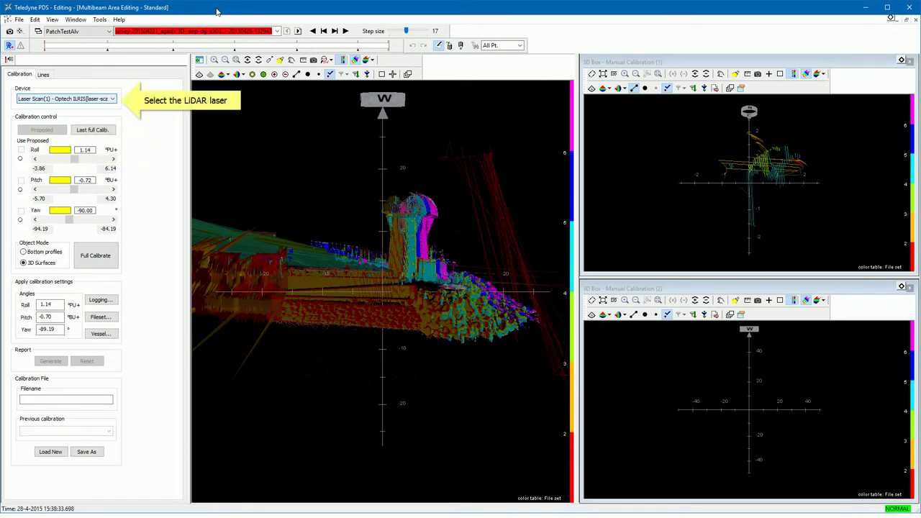
pyautogui.click(115, 99)
pyautogui.click(107, 116)
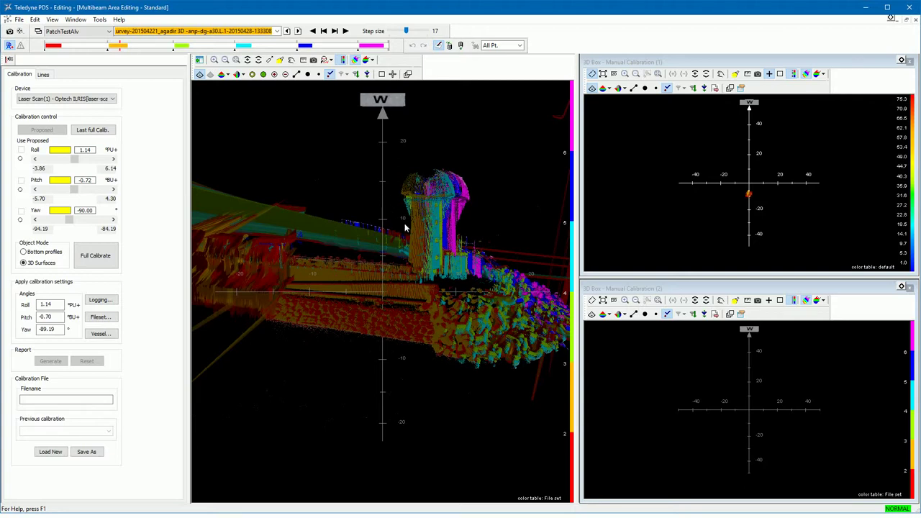
# Display the multibeam layer from file in the main 3D view and set its beam color mode to File Set.
pyautogui.moveTo(432, 259)
pyautogui.mouseDown()
pyautogui.moveTo(356, 262)
pyautogui.moveTo(432, 266)
pyautogui.moveTo(425, 275)
pyautogui.mouseUp()
pyautogui.scroll(3, 425, 275)
pyautogui.scroll(-4, 425, 278)
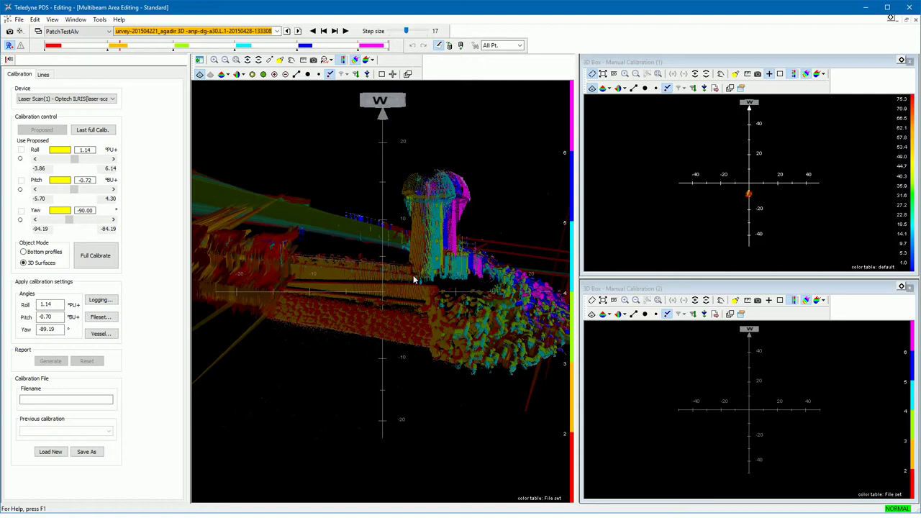
pyautogui.moveTo(424, 277); pyautogui.dragTo(379, 322)
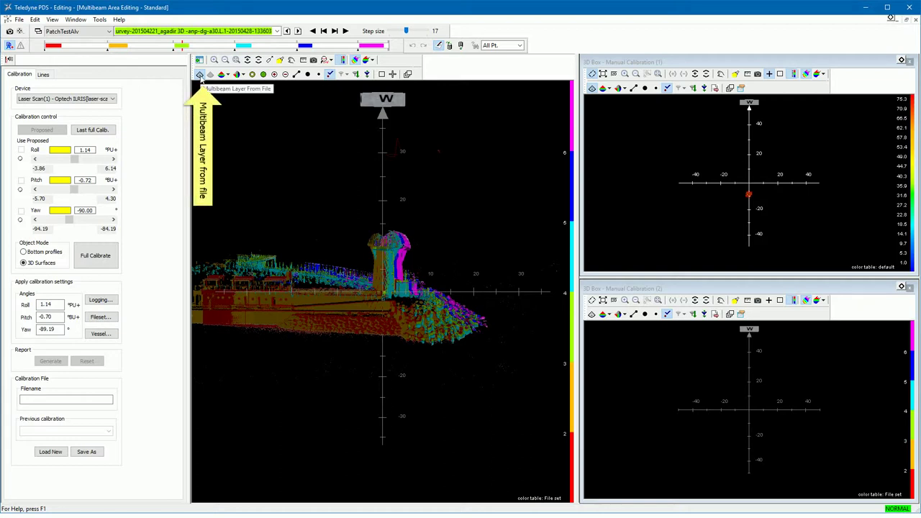
pyautogui.click(201, 76)
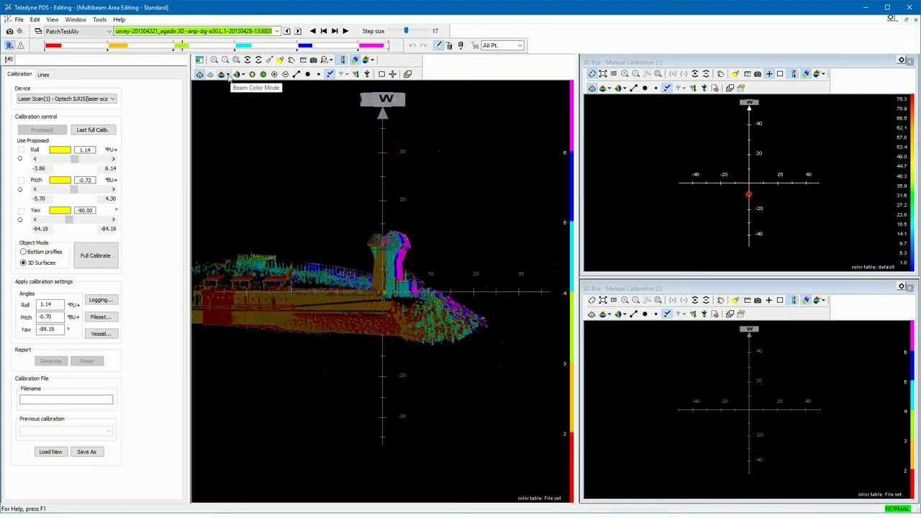
pyautogui.click(228, 75)
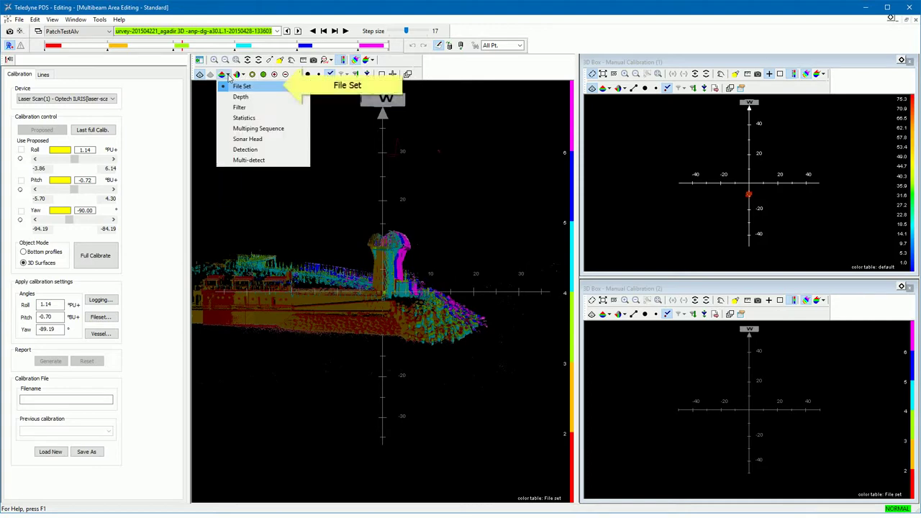
pyautogui.click(234, 87)
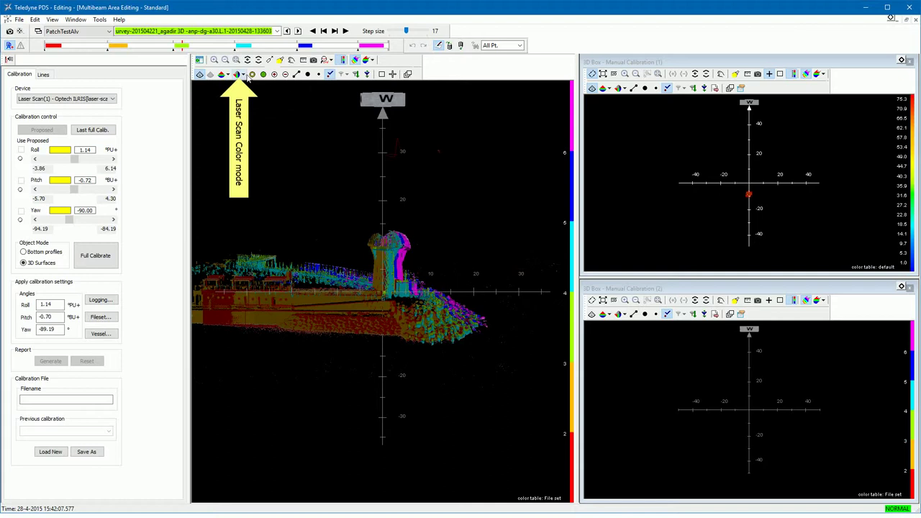
# Try the Laser Color + Intensity mode on the laser scan data, and return it to Beam Color Mode.
pyautogui.click(243, 75)
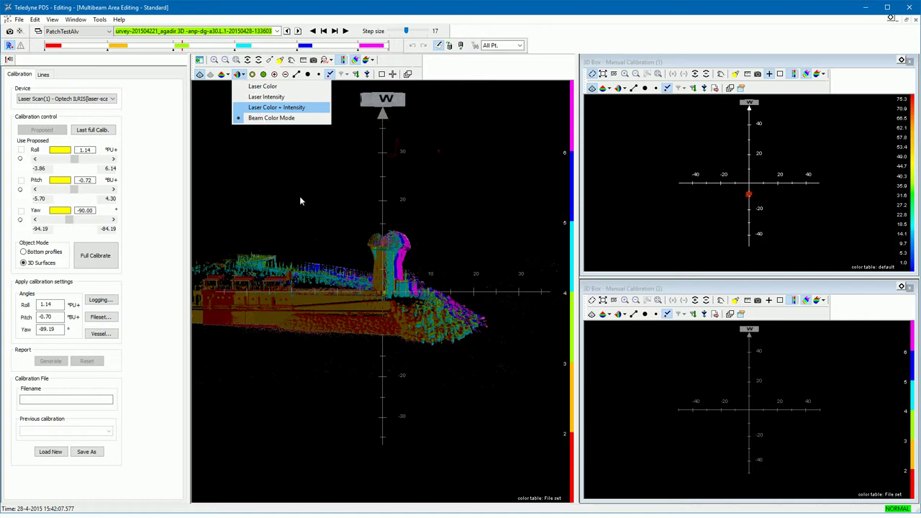
pyautogui.click(358, 325)
pyautogui.moveTo(361, 320)
pyautogui.mouseDown()
pyautogui.moveTo(397, 312)
pyautogui.moveTo(371, 312)
pyautogui.mouseUp()
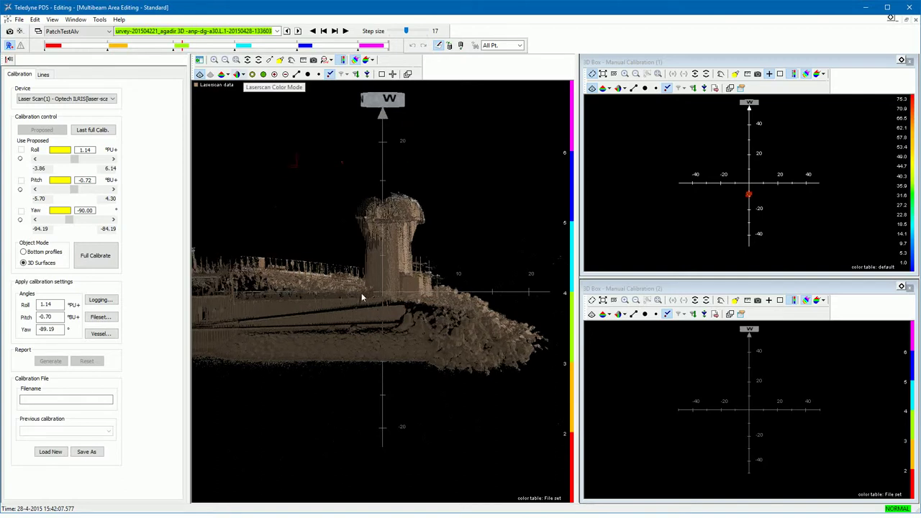
pyautogui.click(243, 75)
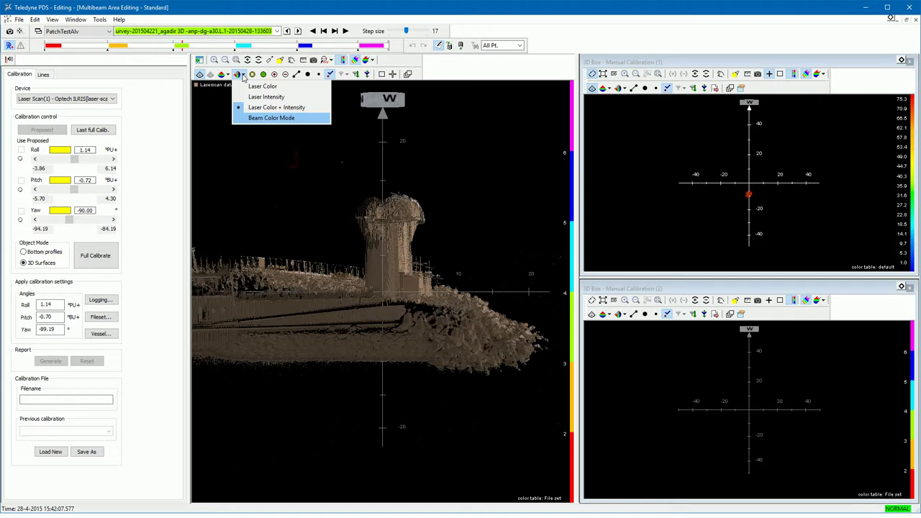
pyautogui.click(262, 117)
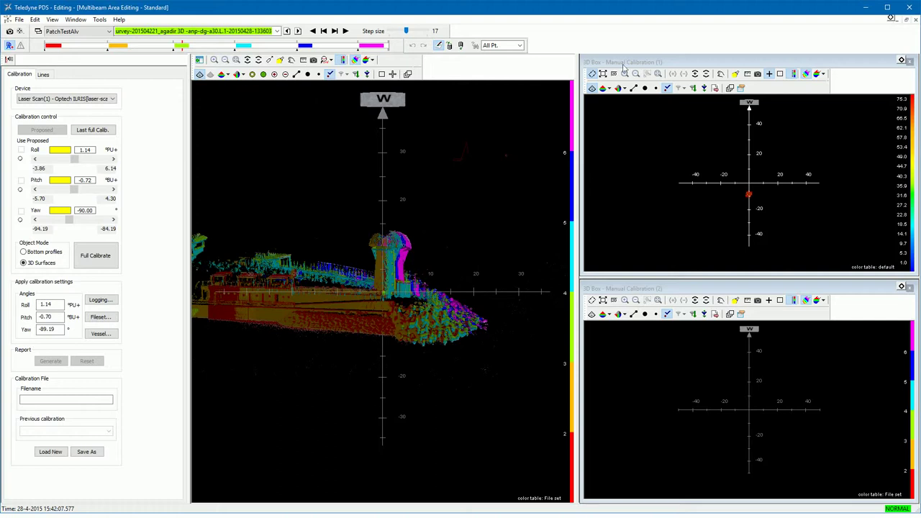
# Define a profile area across the harbour wall at the tower's base for the Manual Calibration (1) 3D box.
pyautogui.click(674, 61)
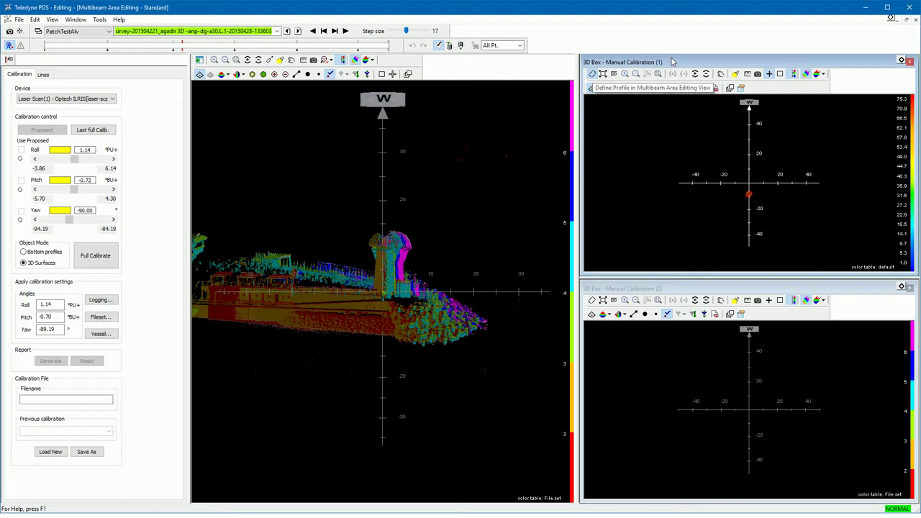
pyautogui.click(592, 75)
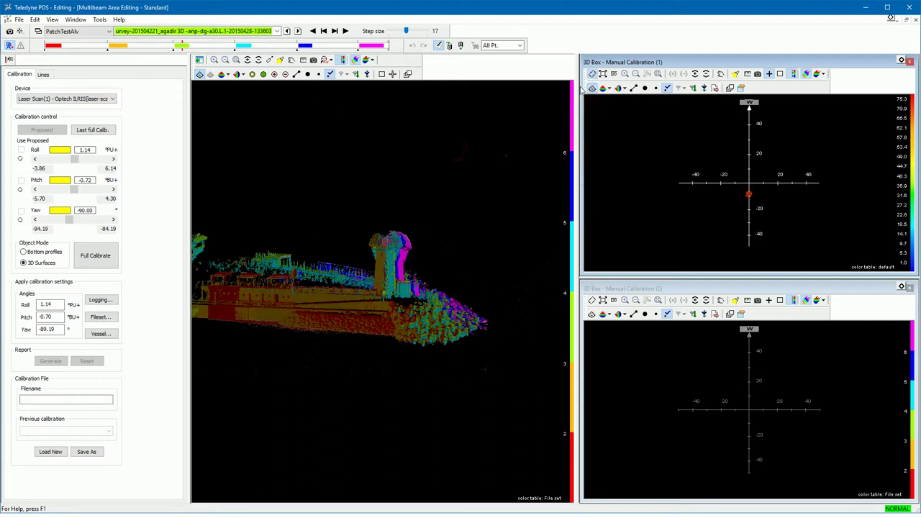
pyautogui.moveTo(382, 272); pyautogui.dragTo(383, 312)
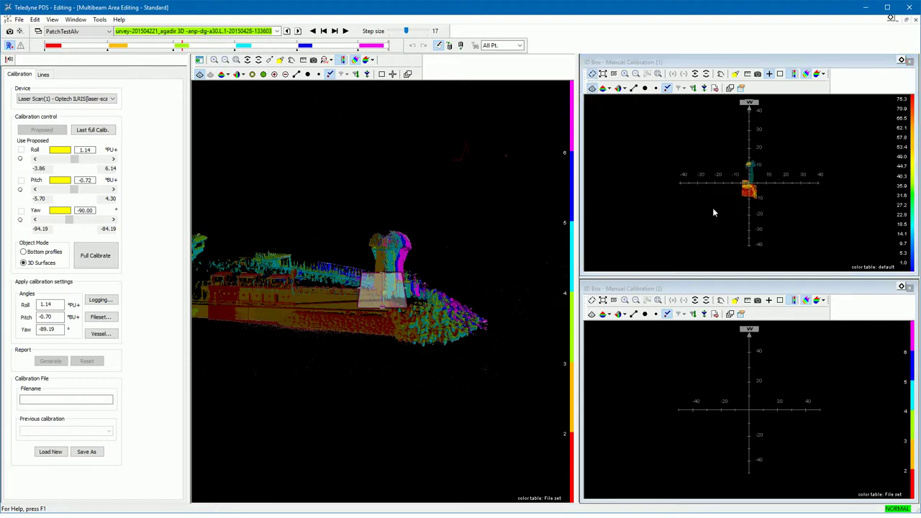
pyautogui.scroll(5, 740, 208)
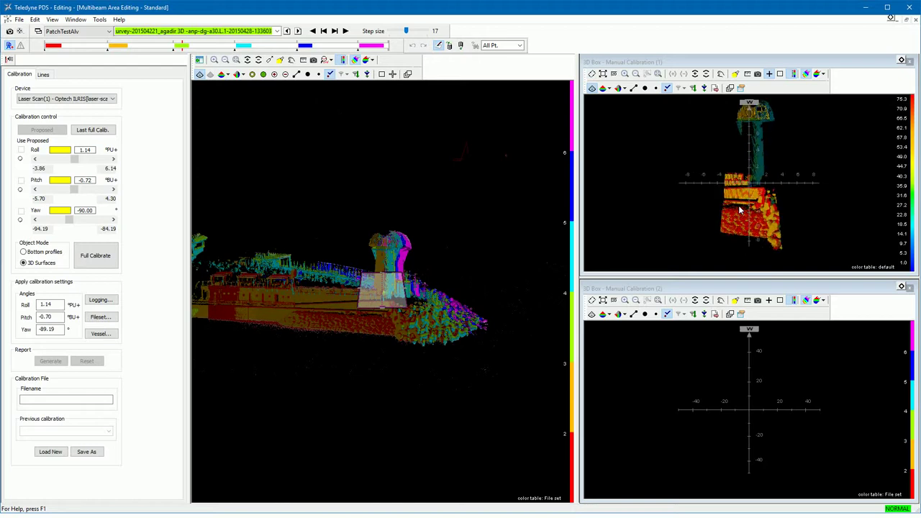
pyautogui.scroll(1, 740, 208)
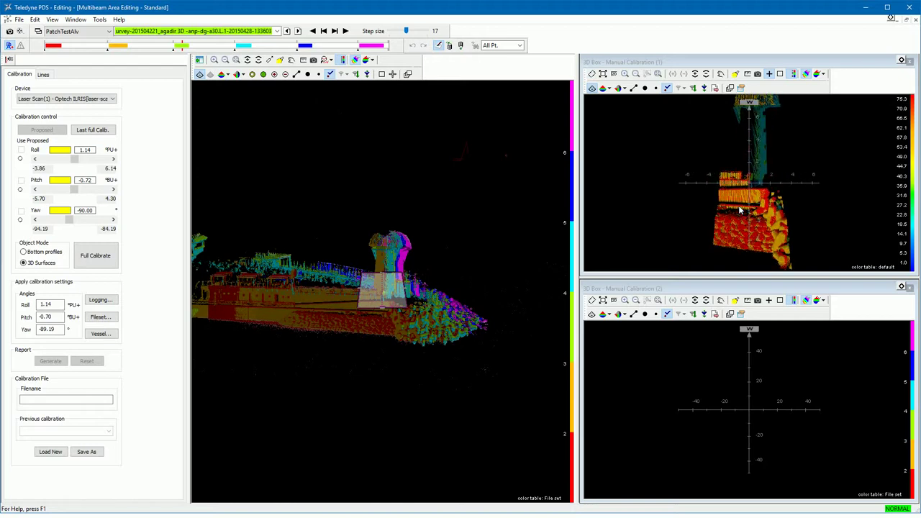
pyautogui.scroll(1, 740, 209)
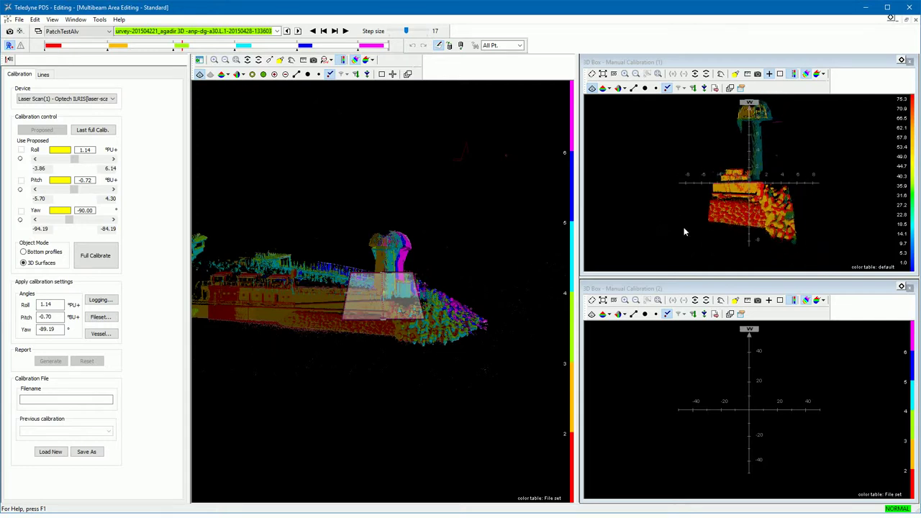
# Move and enlarge the profile area so it covers the whole tower and the harbour wall below it.
pyautogui.click(382, 304)
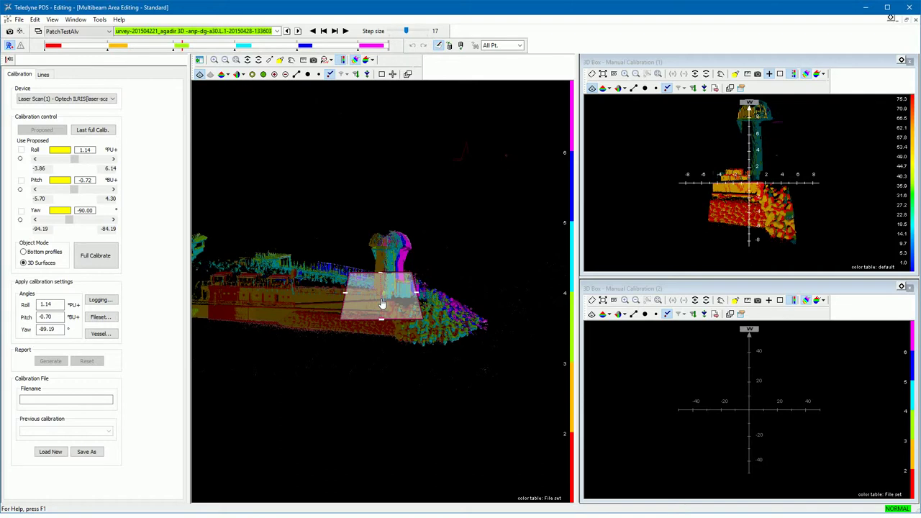
pyautogui.moveTo(383, 303); pyautogui.dragTo(386, 242)
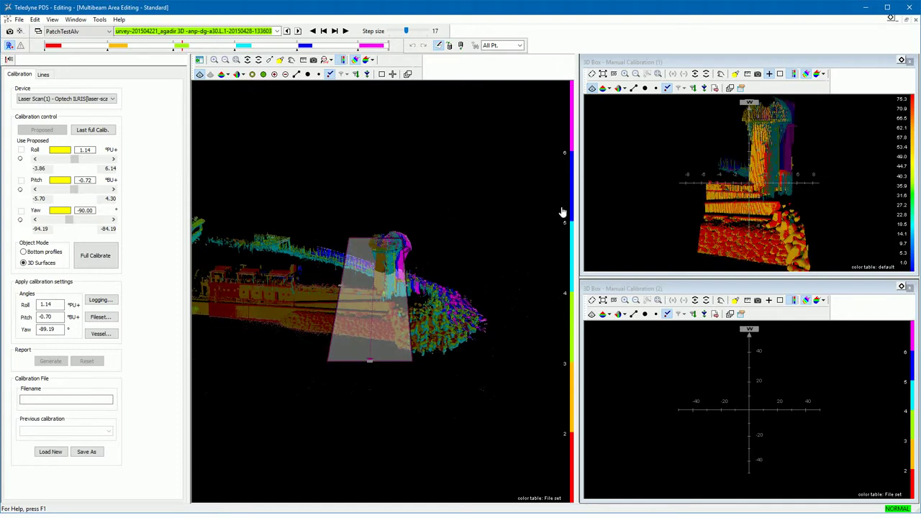
pyautogui.click(758, 186)
pyautogui.moveTo(757, 186); pyautogui.dragTo(744, 173)
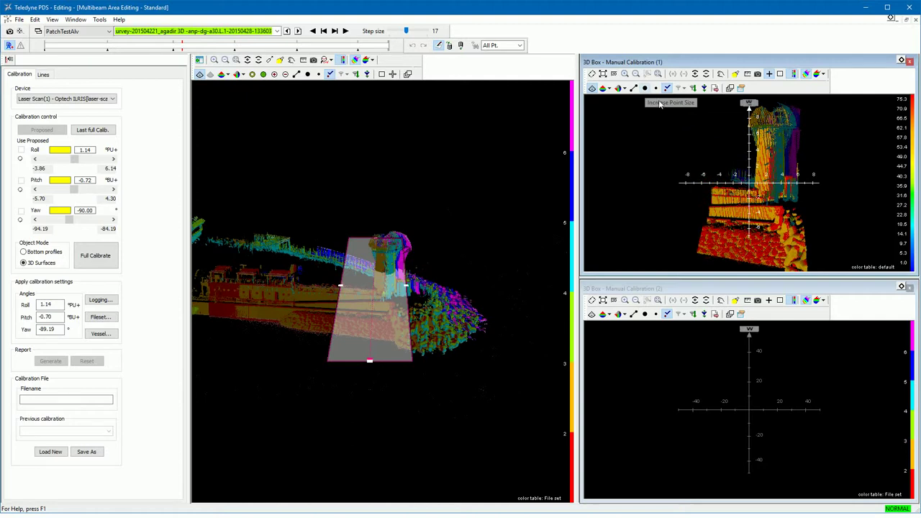
# Try a larger point size and the profile box layer in Manual Calibration (1), and restore both.
pyautogui.click(645, 88)
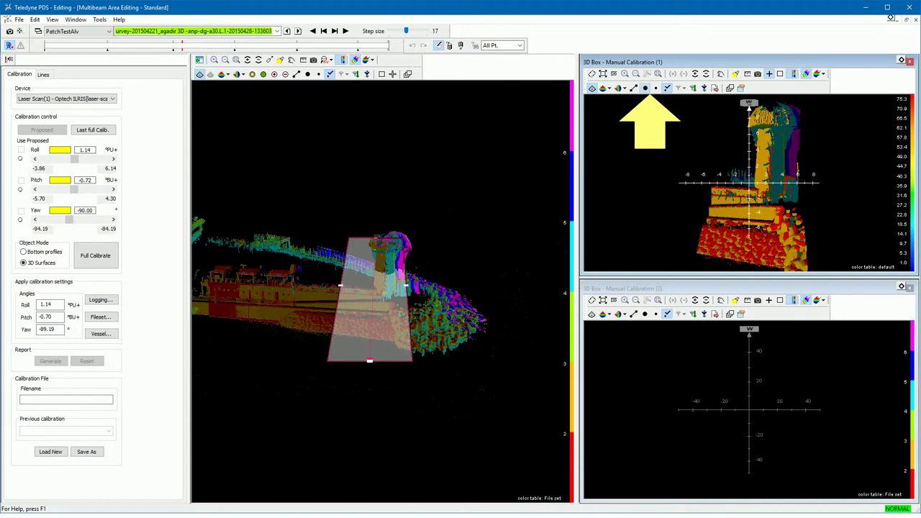
pyautogui.click(657, 89)
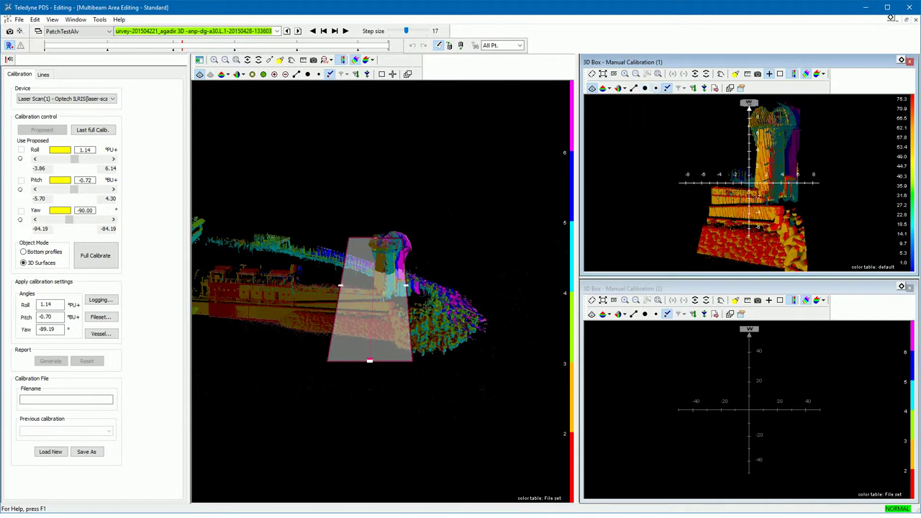
pyautogui.click(633, 89)
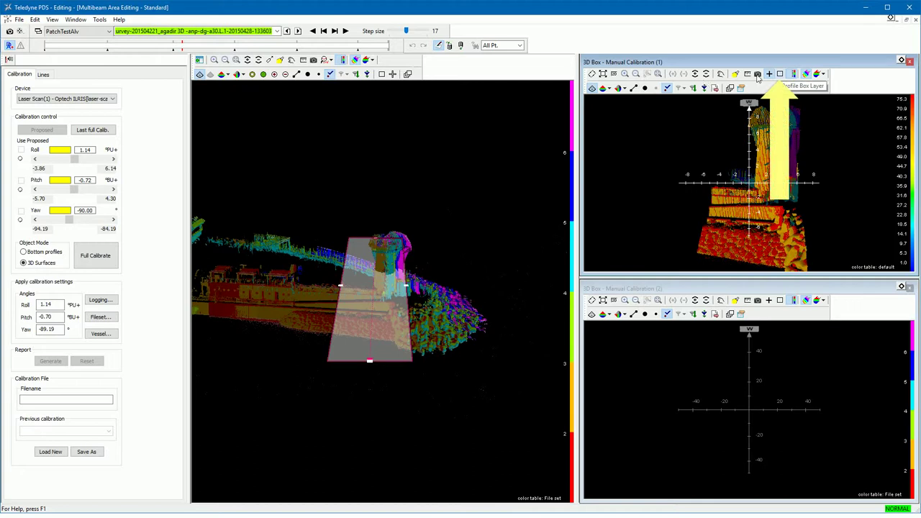
pyautogui.click(780, 75)
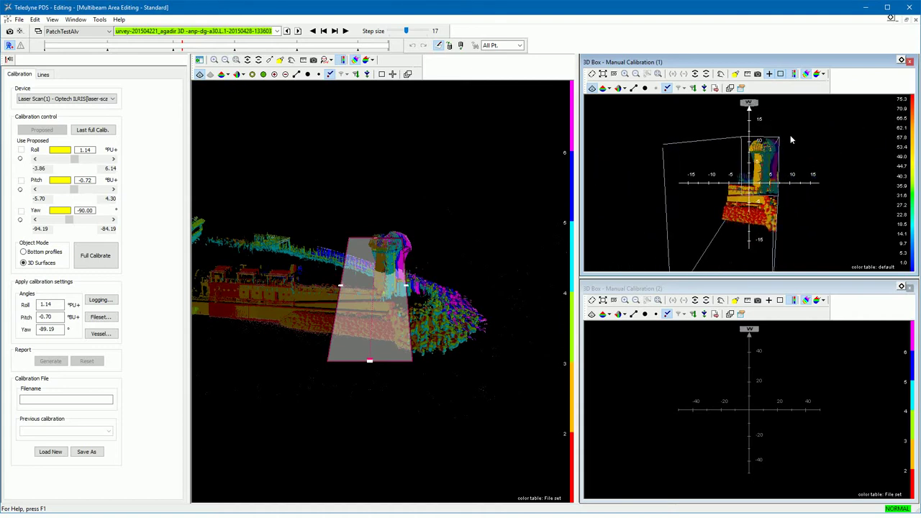
pyautogui.click(781, 75)
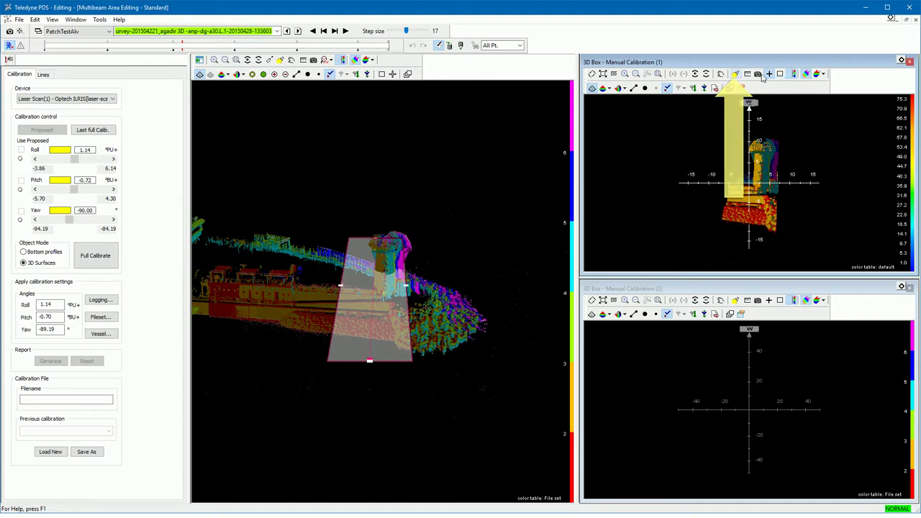
# Adjust the illumination direction in Manual Calibration (1) slightly, and restart the profile definition for that view.
pyautogui.click(735, 74)
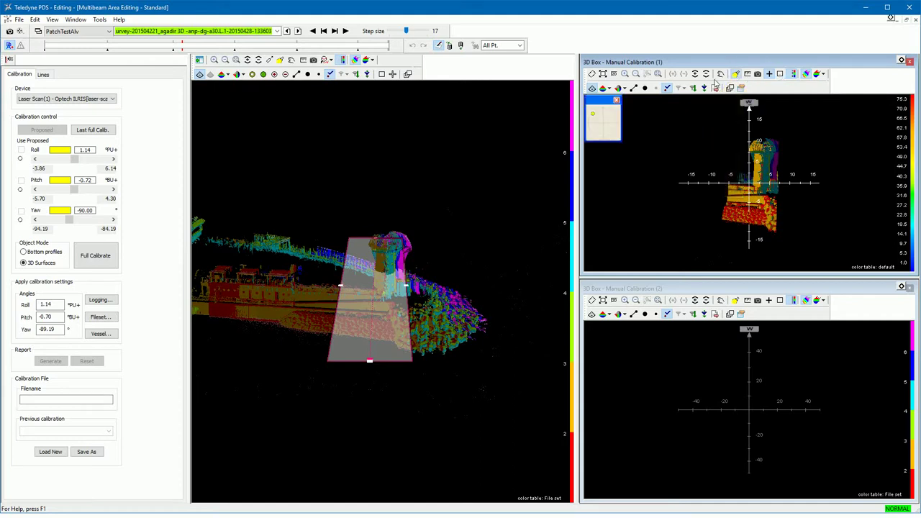
pyautogui.moveTo(593, 114)
pyautogui.mouseDown()
pyautogui.moveTo(604, 124)
pyautogui.moveTo(595, 132)
pyautogui.moveTo(593, 117)
pyautogui.moveTo(609, 123)
pyautogui.moveTo(595, 119)
pyautogui.mouseUp()
pyautogui.scroll(3, 738, 177)
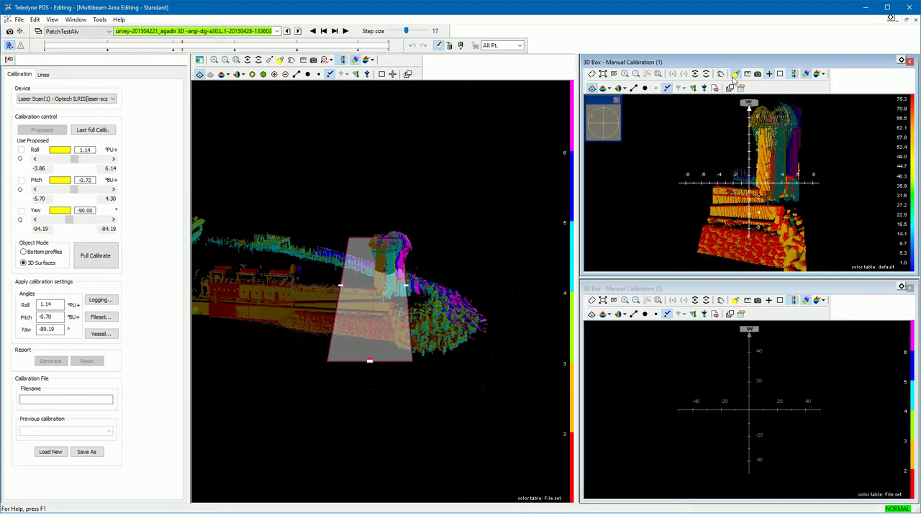
pyautogui.click(592, 74)
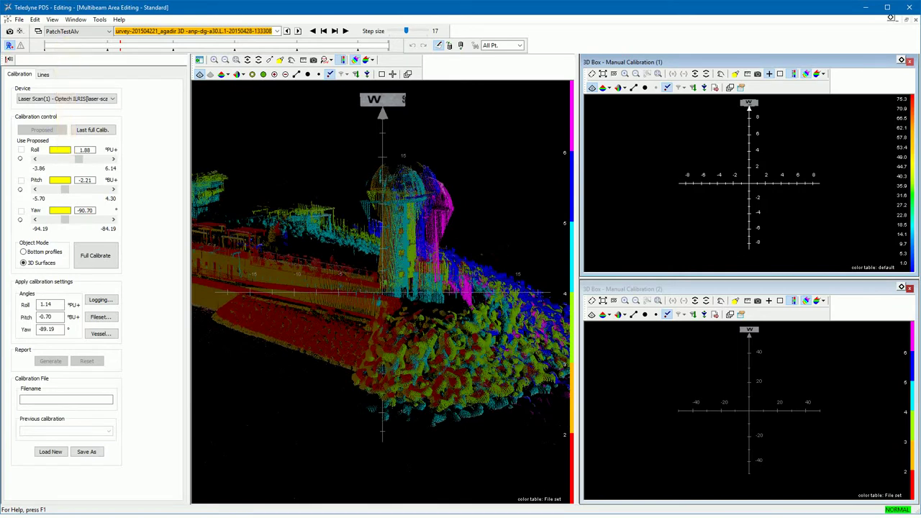
# Set the laser scanner's yaw to -88.53° and its pitch to -0.12° to bring the tower scans together.
pyautogui.moveTo(432, 244); pyautogui.dragTo(393, 302)
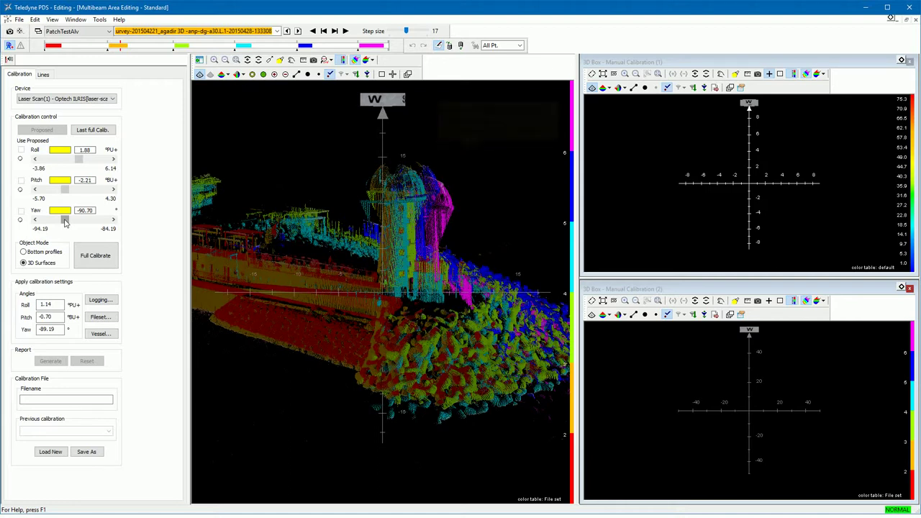
pyautogui.moveTo(64, 223); pyautogui.dragTo(78, 223)
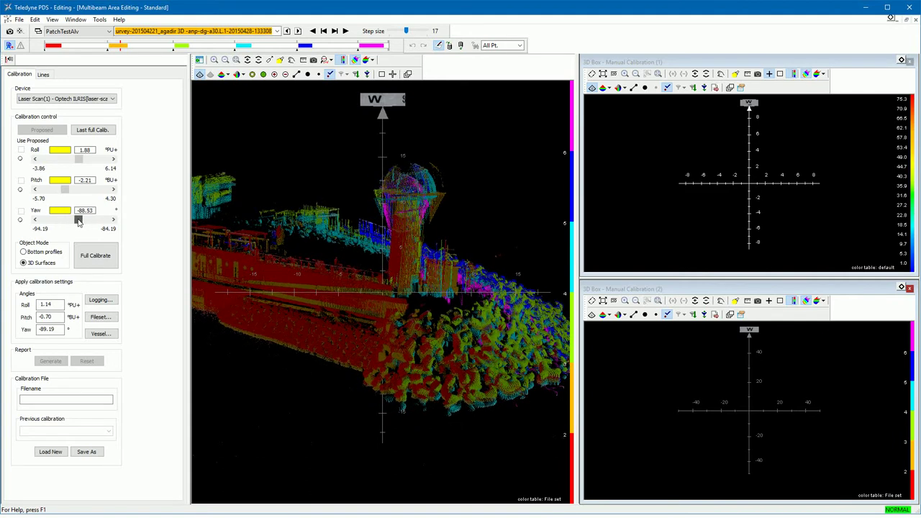
pyautogui.moveTo(455, 265); pyautogui.dragTo(479, 272)
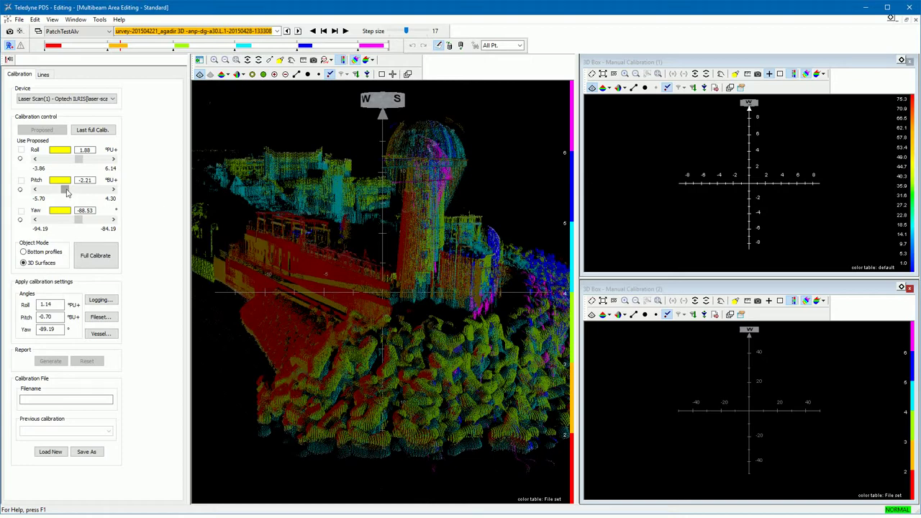
pyautogui.moveTo(67, 192); pyautogui.dragTo(72, 192)
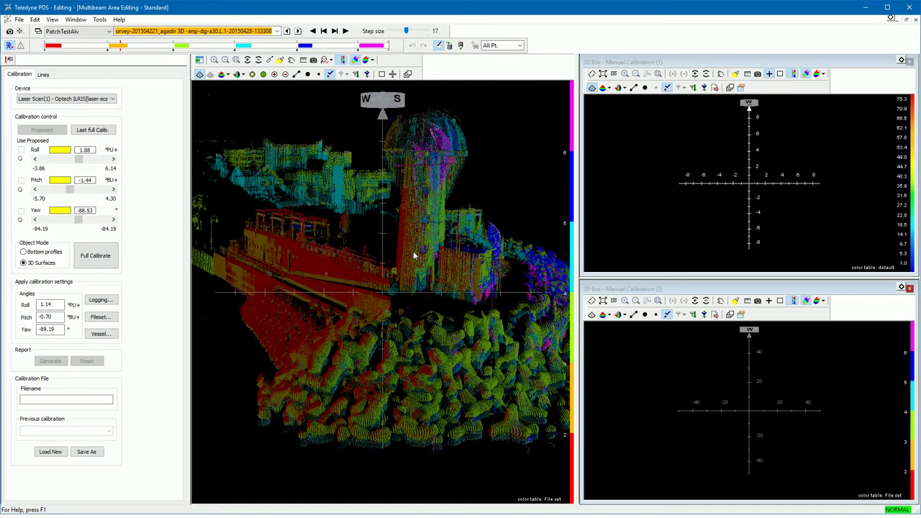
pyautogui.moveTo(440, 261)
pyautogui.mouseDown()
pyautogui.moveTo(389, 259)
pyautogui.moveTo(450, 269)
pyautogui.mouseUp()
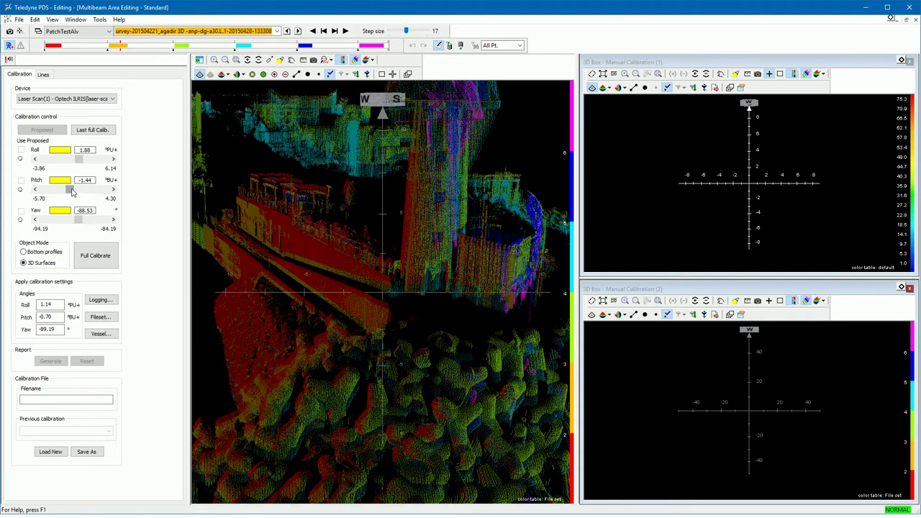
pyautogui.moveTo(72, 192); pyautogui.dragTo(81, 192)
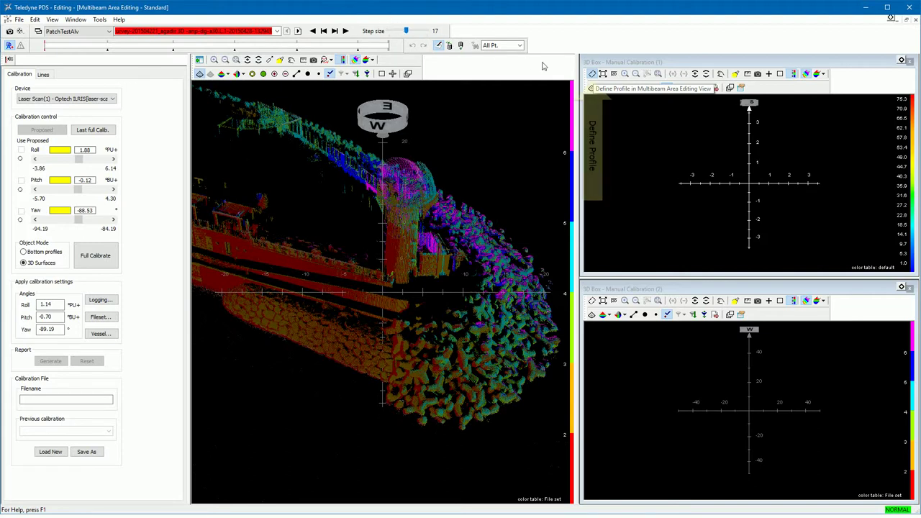
# Define a profile area across the stepped harbour wall beside the tower for the Manual Calibration (1) view.
pyautogui.click(592, 74)
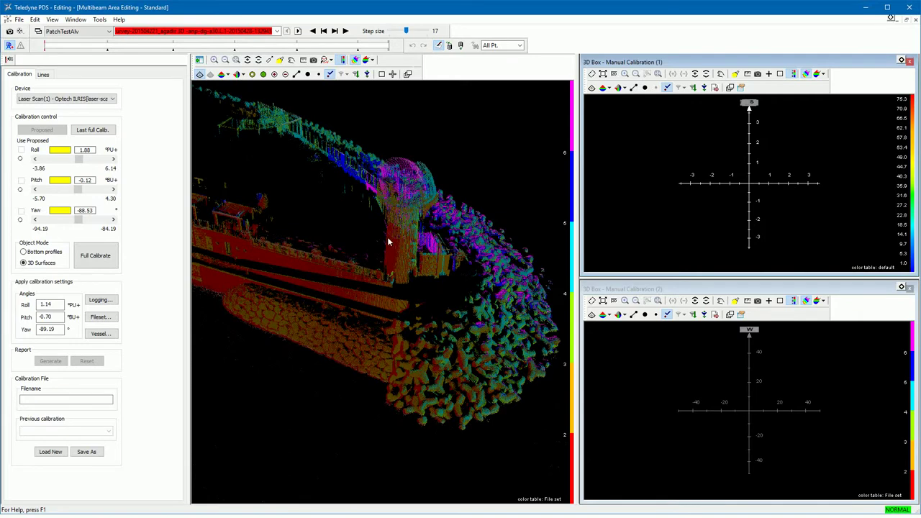
pyautogui.moveTo(290, 315); pyautogui.dragTo(320, 263)
pyautogui.click(325, 288)
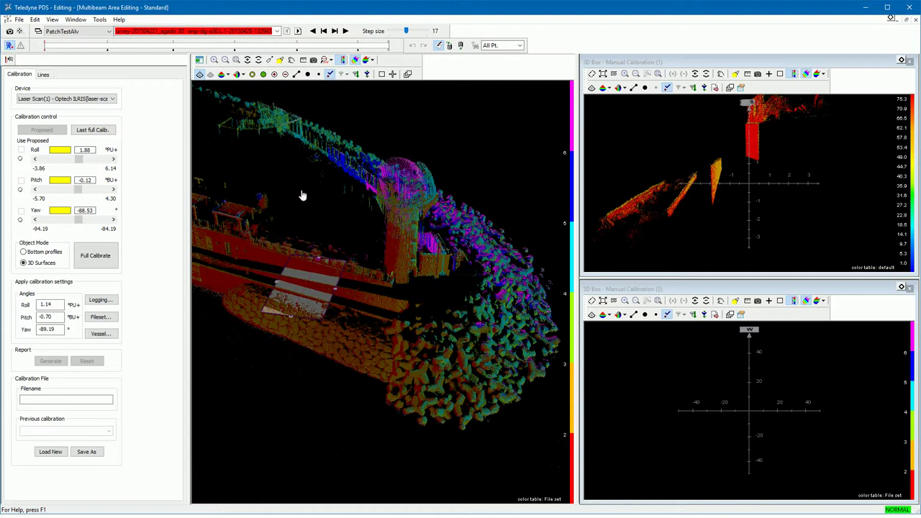
pyautogui.moveTo(302, 189); pyautogui.dragTo(308, 233)
pyautogui.click(318, 250)
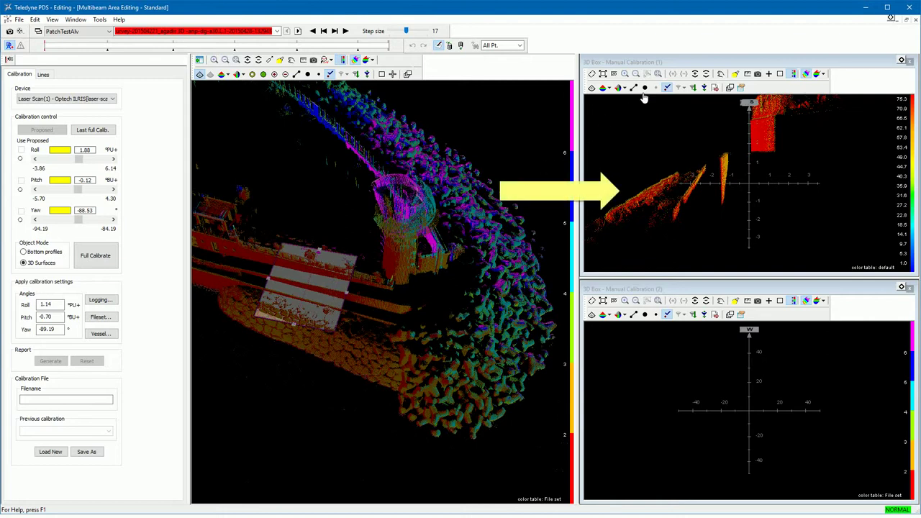
# Connect the beams with lines in Manual Calibration (1).
pyautogui.click(697, 62)
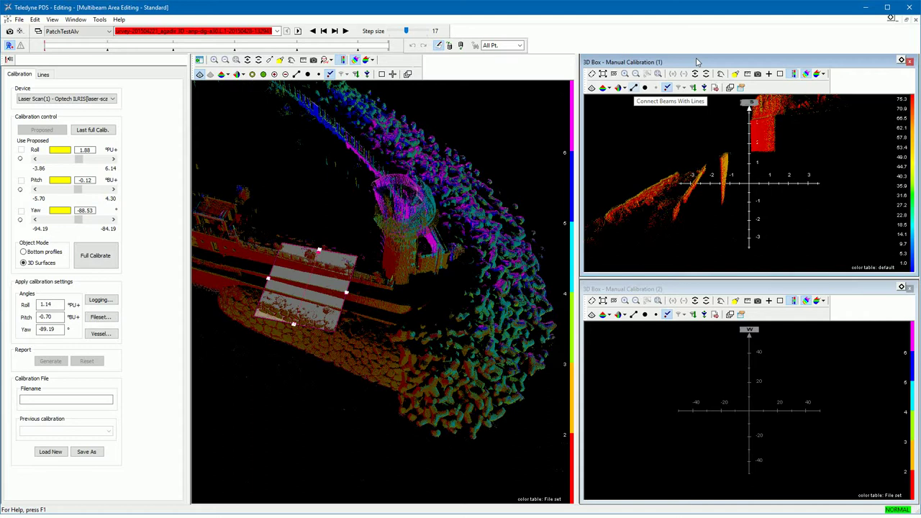
pyautogui.click(634, 88)
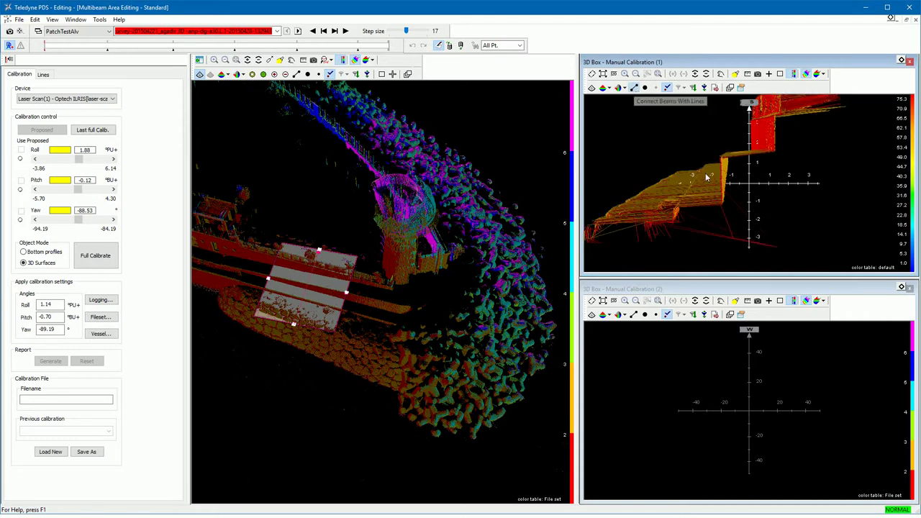
pyautogui.moveTo(729, 201); pyautogui.dragTo(650, 193)
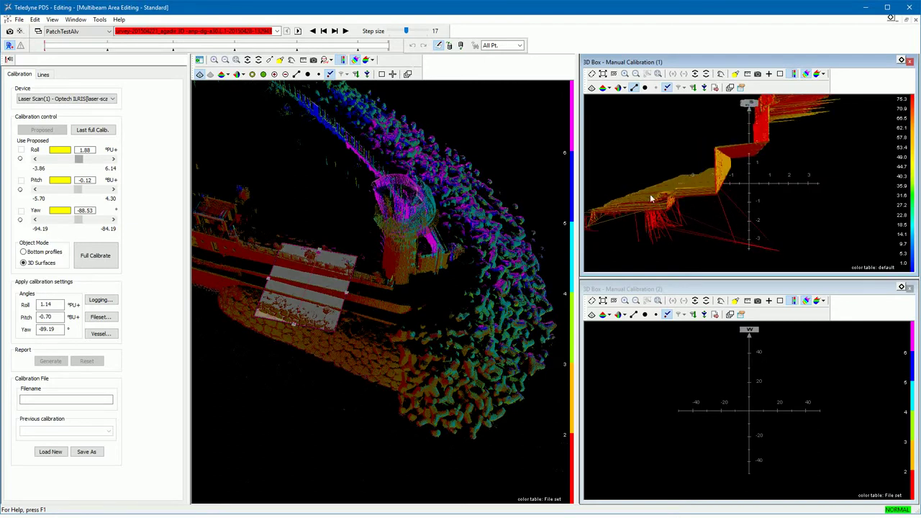
# Try roll values of 5.36° and 4.51° against the harbour wall profile, and settle on 1.95°.
pyautogui.moveTo(79, 159); pyautogui.dragTo(100, 159)
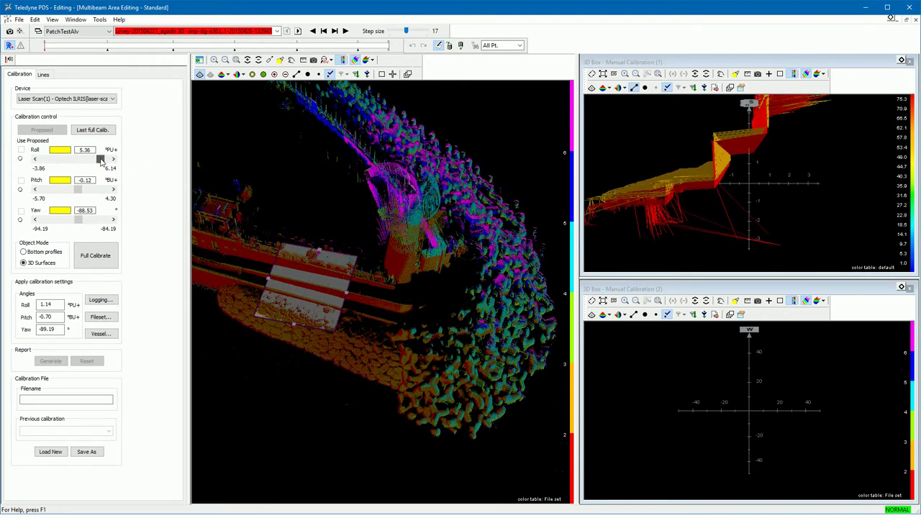
pyautogui.moveTo(696, 174); pyautogui.dragTo(644, 177)
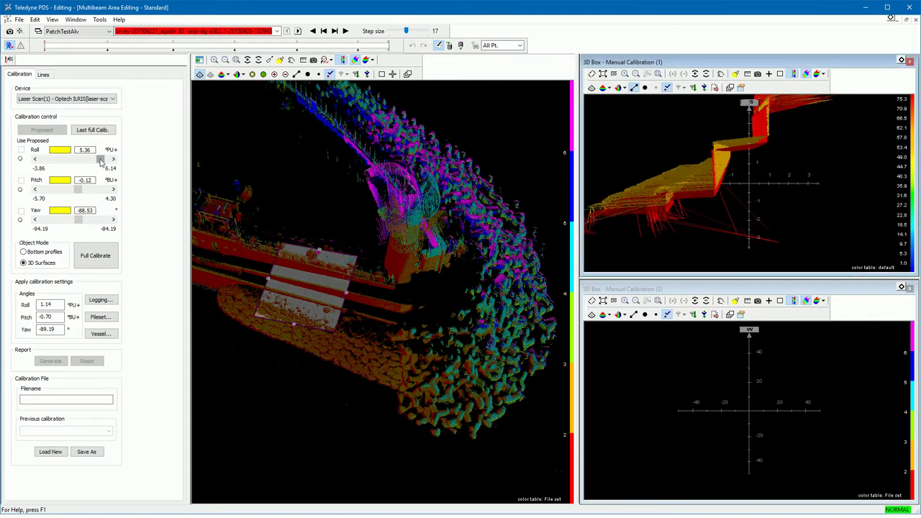
pyautogui.moveTo(100, 160); pyautogui.dragTo(94, 163)
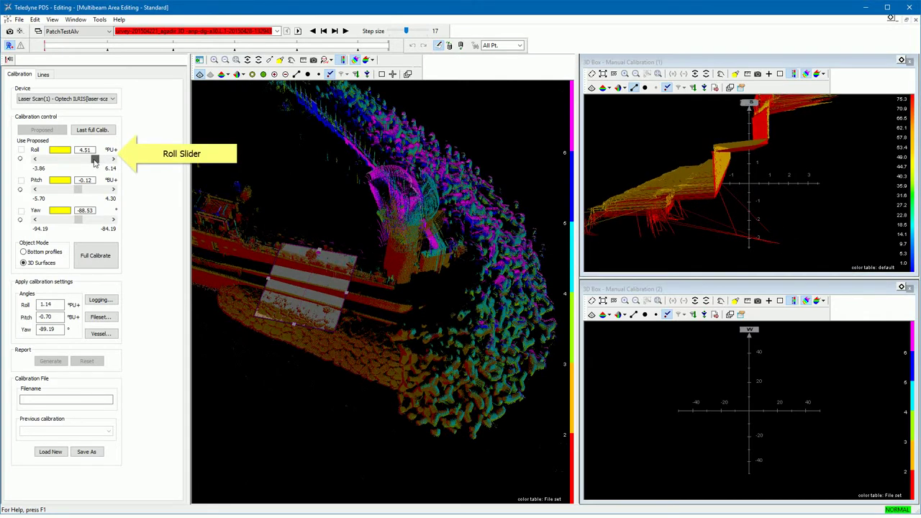
pyautogui.moveTo(94, 163); pyautogui.dragTo(78, 163)
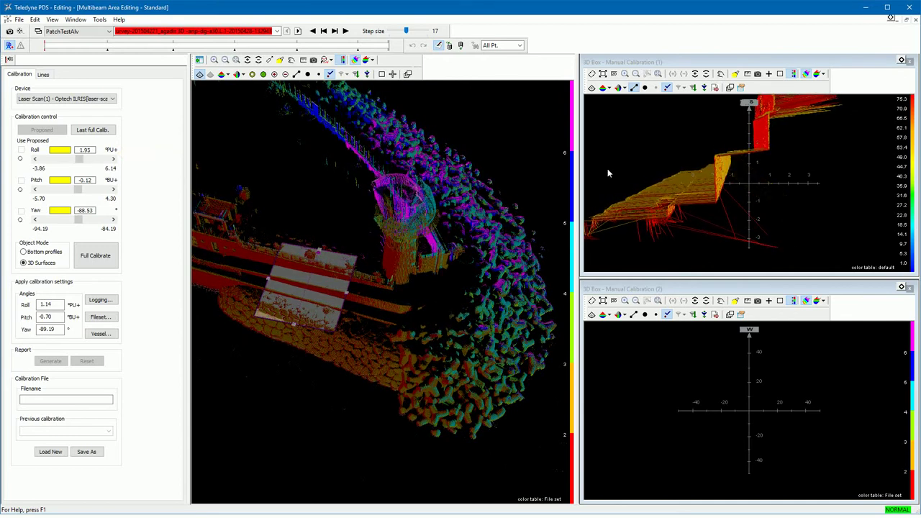
pyautogui.click(665, 179)
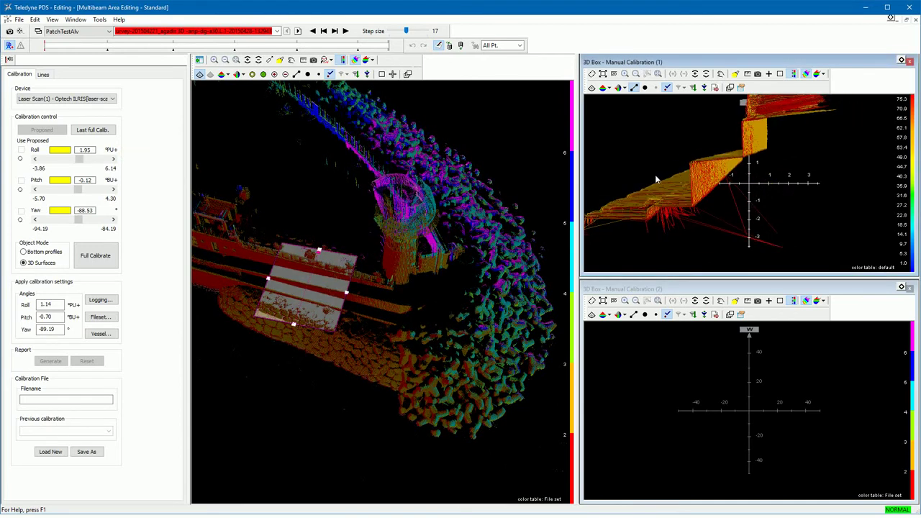
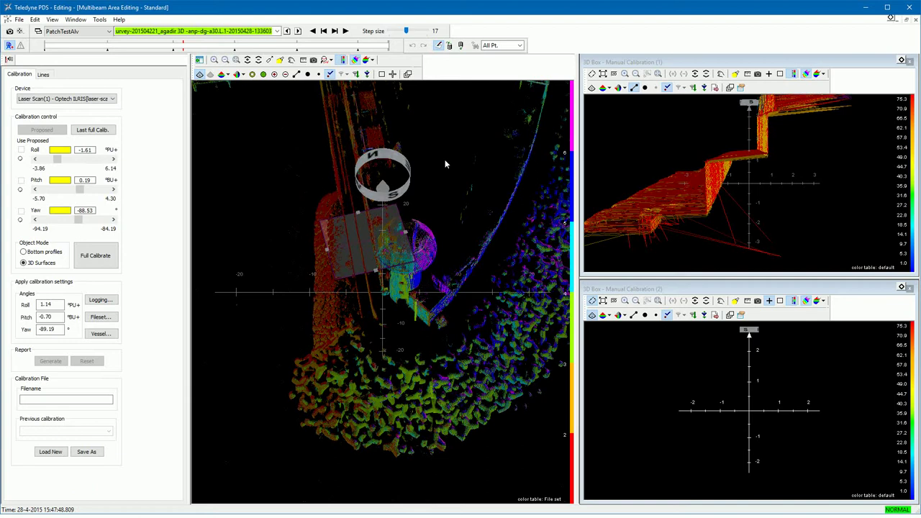
# Define a second profile area over the wall corner at the tower's base for the Manual Calibration (2) view.
pyautogui.moveTo(445, 164); pyautogui.dragTo(453, 190)
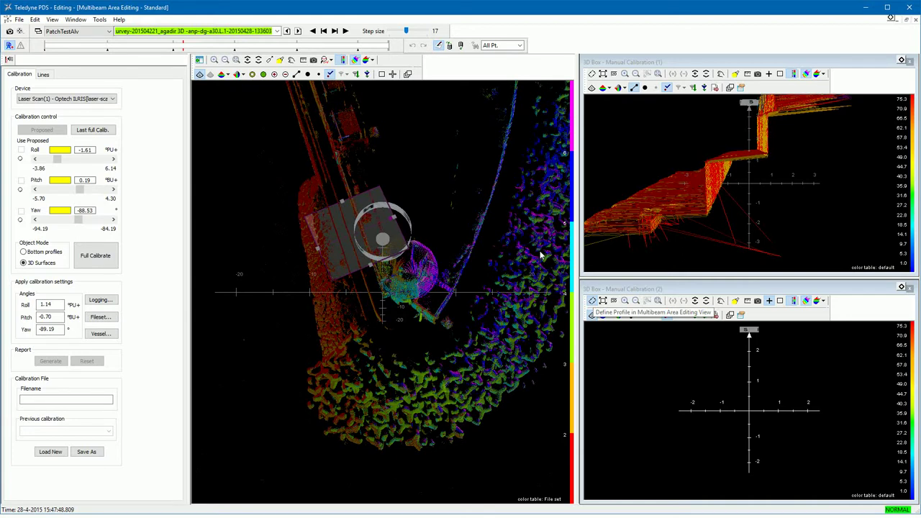
pyautogui.click(593, 302)
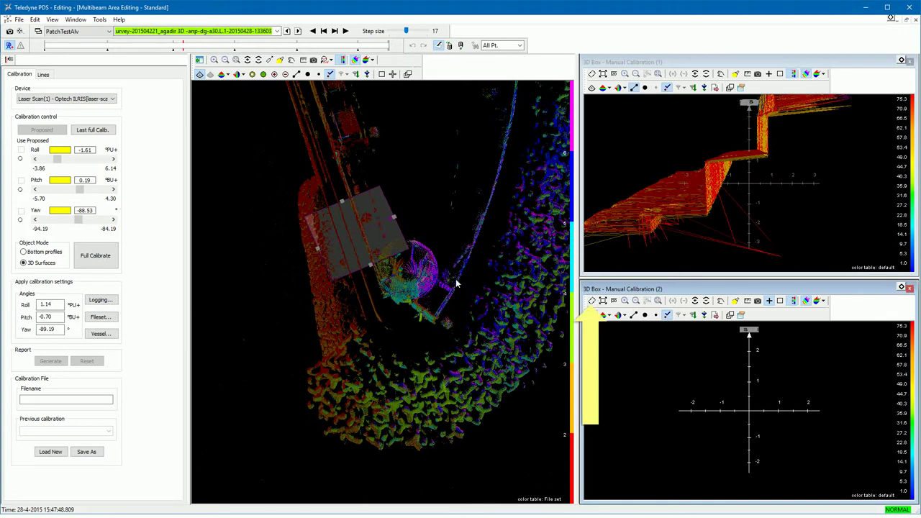
pyautogui.moveTo(426, 276)
pyautogui.mouseDown()
pyautogui.moveTo(469, 339)
pyautogui.moveTo(422, 305)
pyautogui.moveTo(448, 328)
pyautogui.mouseUp()
pyautogui.moveTo(364, 327); pyautogui.dragTo(432, 298)
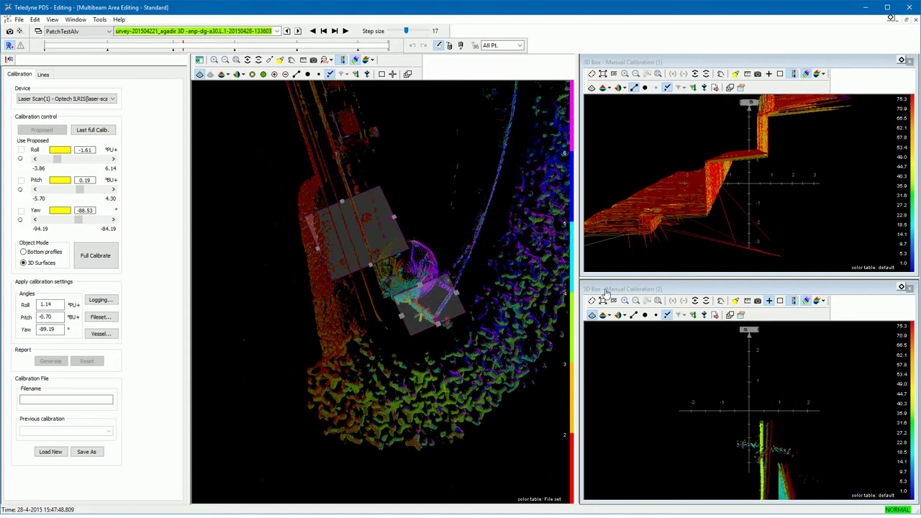
# Try pitch values of 1.12° and 2.75° while comparing the wall surfaces in both calibration views, and set the pitch to 0.35°.
pyautogui.click(699, 291)
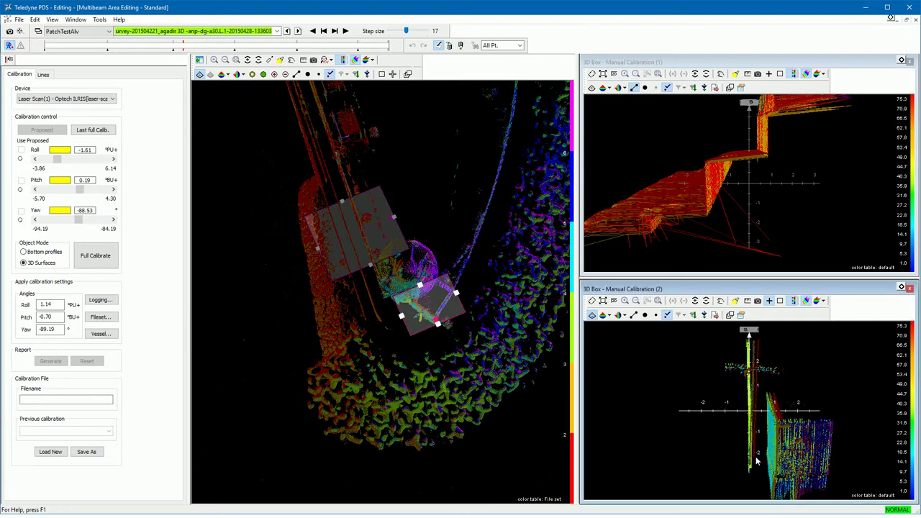
pyautogui.moveTo(772, 458); pyautogui.dragTo(751, 441)
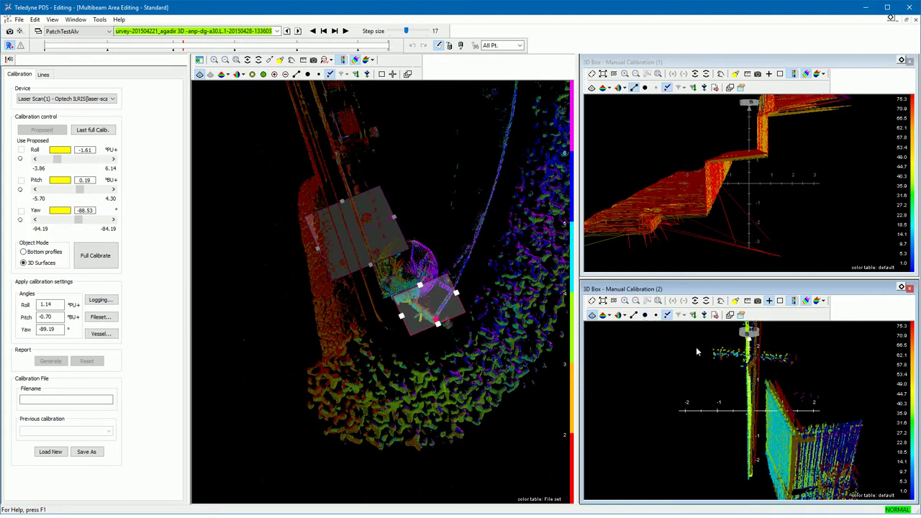
pyautogui.moveTo(736, 371); pyautogui.dragTo(728, 367)
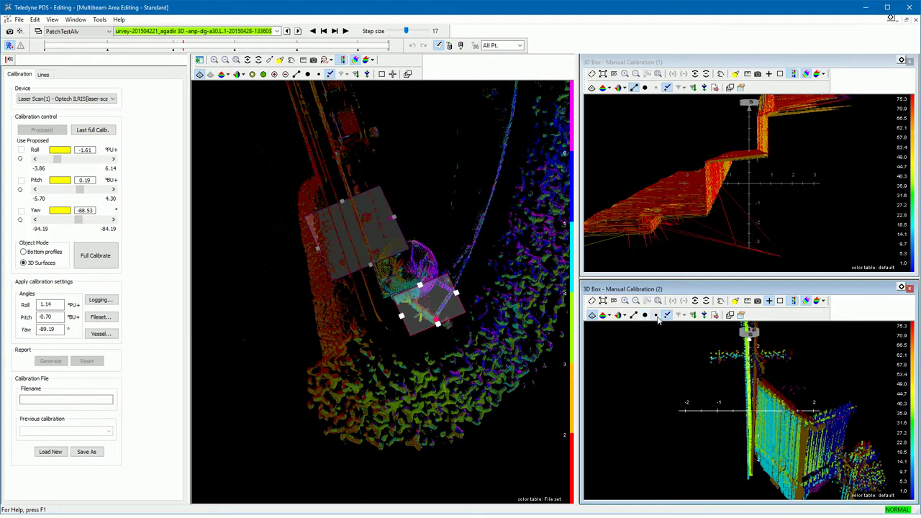
pyautogui.moveTo(750, 369); pyautogui.dragTo(758, 388)
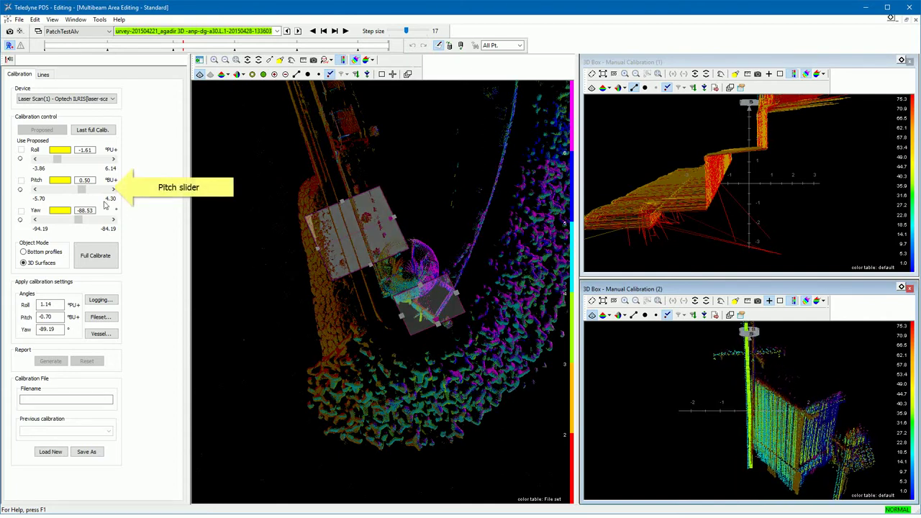
pyautogui.moveTo(82, 191); pyautogui.dragTo(86, 193)
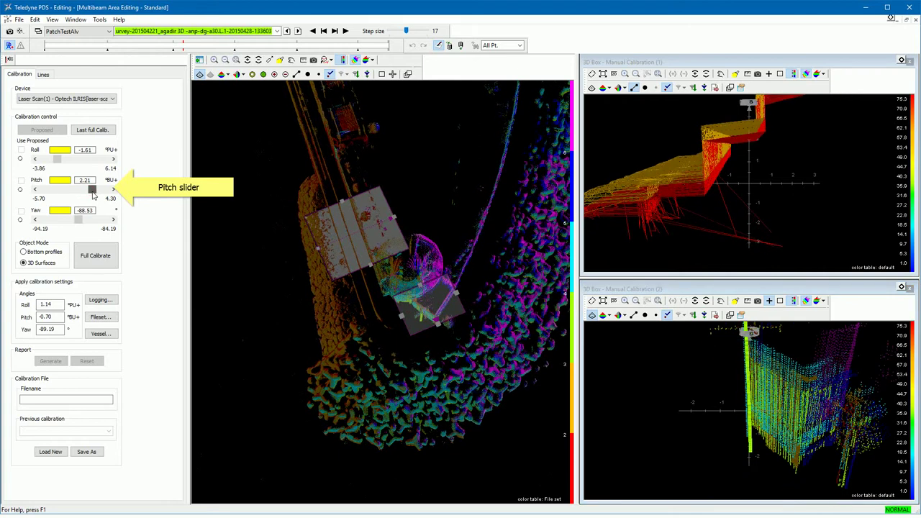
pyautogui.scroll(-2, 743, 404)
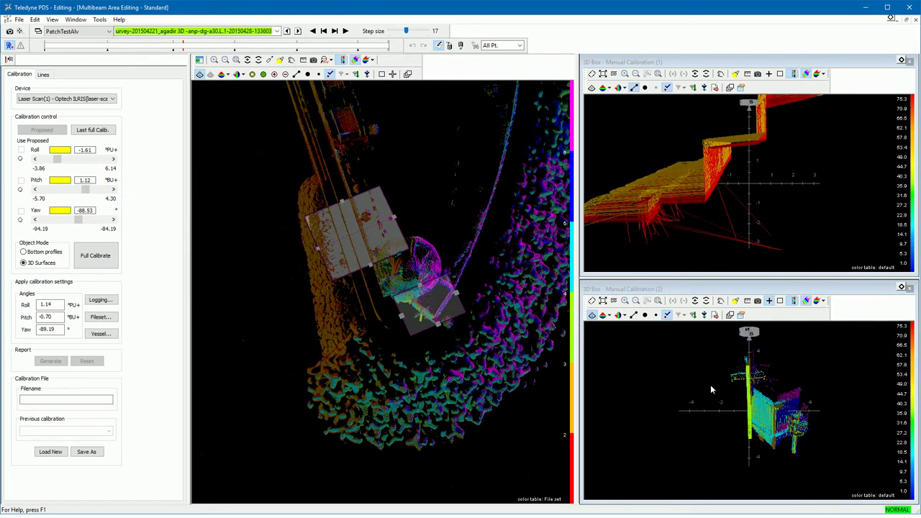
pyautogui.moveTo(91, 190); pyautogui.dragTo(98, 192)
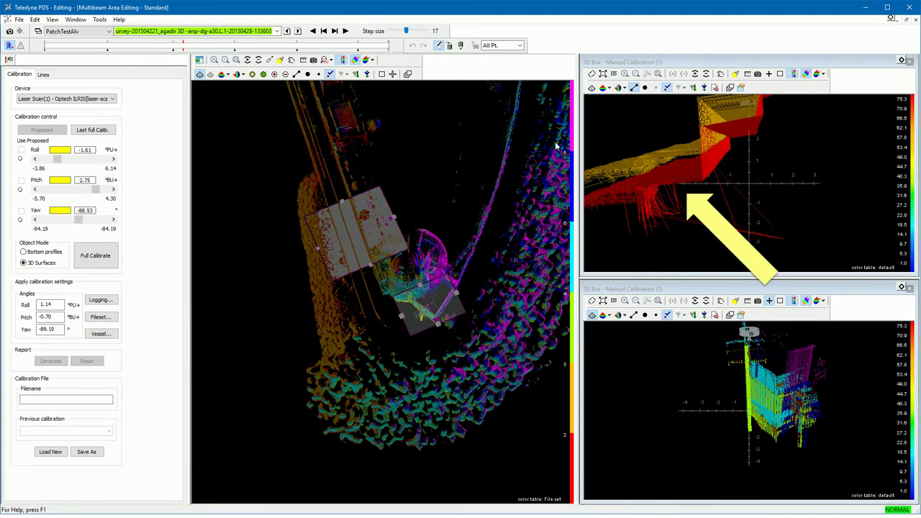
pyautogui.click(660, 131)
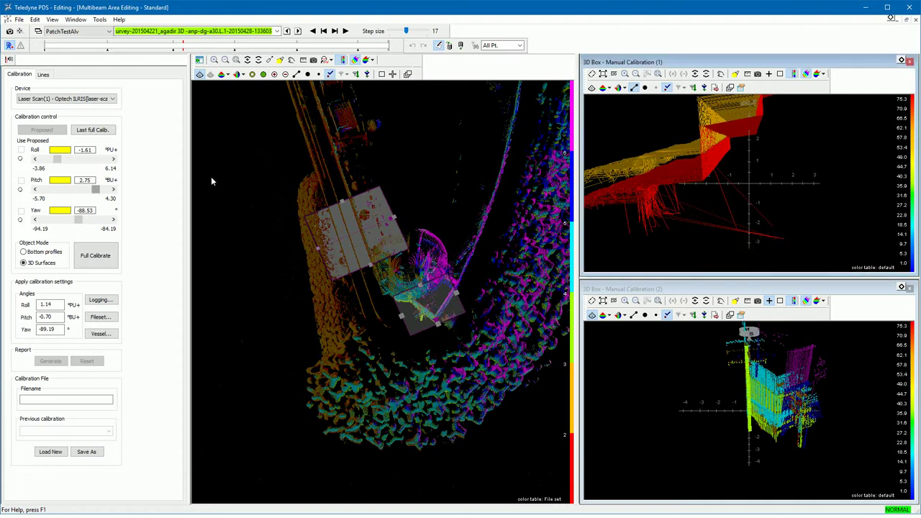
pyautogui.moveTo(101, 192); pyautogui.dragTo(82, 196)
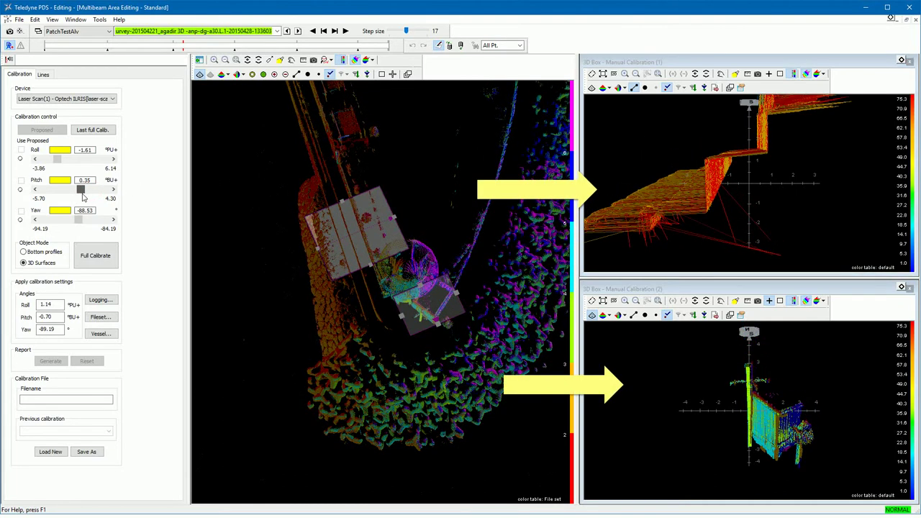
# Set the roll to -1.15° and check how the wall surfaces line up in the calibration views.
pyautogui.click(711, 395)
pyautogui.moveTo(727, 400); pyautogui.dragTo(768, 410)
pyautogui.moveTo(752, 208); pyautogui.dragTo(769, 210)
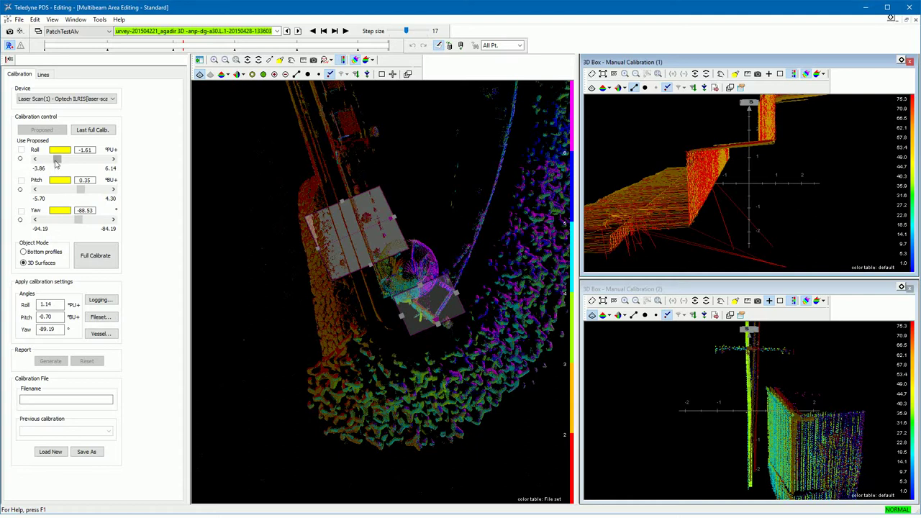
pyautogui.moveTo(57, 160); pyautogui.dragTo(60, 161)
pyautogui.click(729, 205)
pyautogui.moveTo(728, 205); pyautogui.dragTo(740, 201)
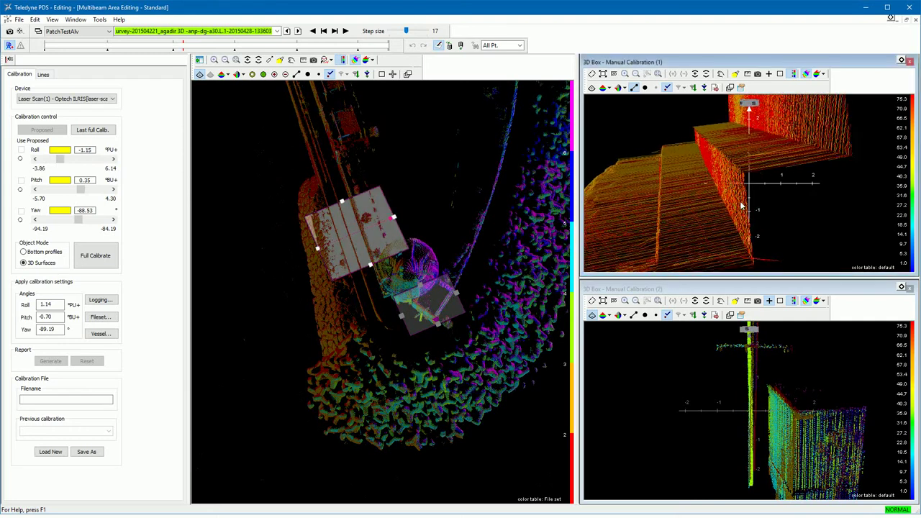
# Shift and enlarge the second profile area around the tower's base and compare the wall scan lines in the Manual Calibration (2) view.
pyautogui.click(714, 374)
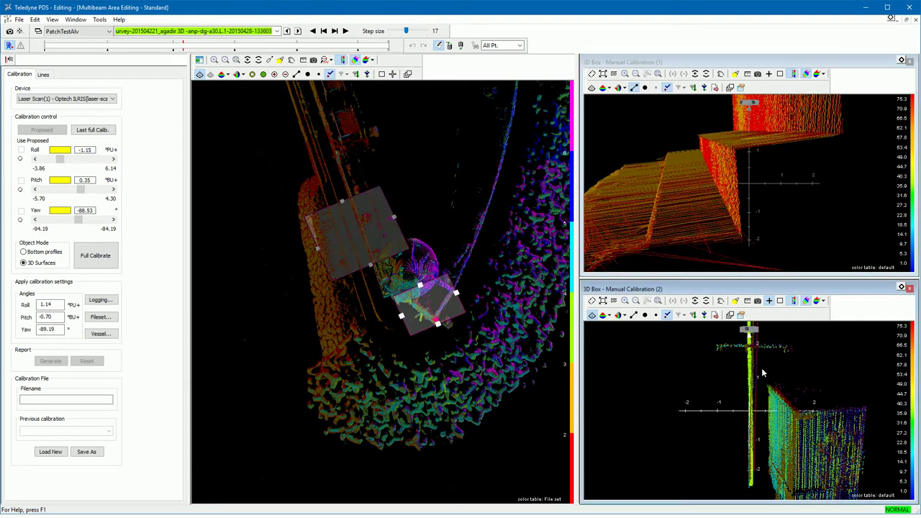
pyautogui.moveTo(781, 366); pyautogui.dragTo(752, 391)
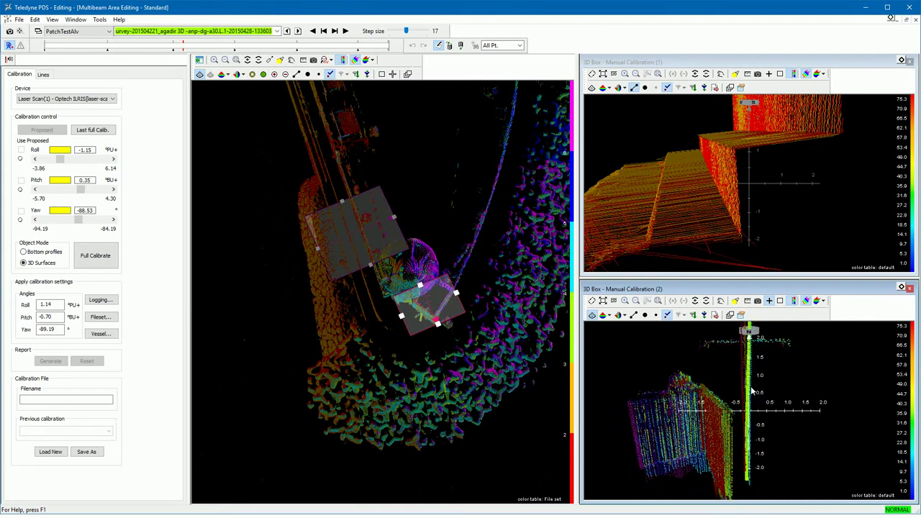
pyautogui.moveTo(832, 363)
pyautogui.mouseDown()
pyautogui.moveTo(767, 360)
pyautogui.moveTo(748, 372)
pyautogui.moveTo(838, 360)
pyautogui.mouseUp()
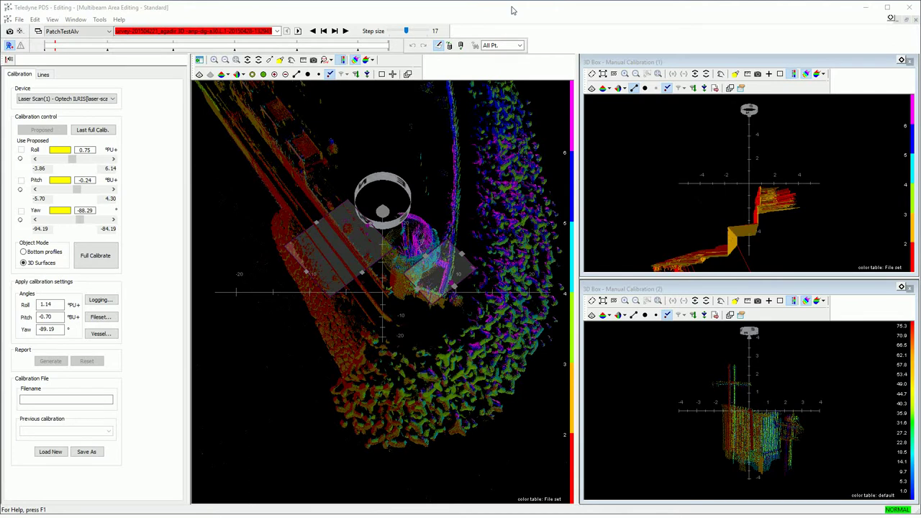
pyautogui.click(513, 10)
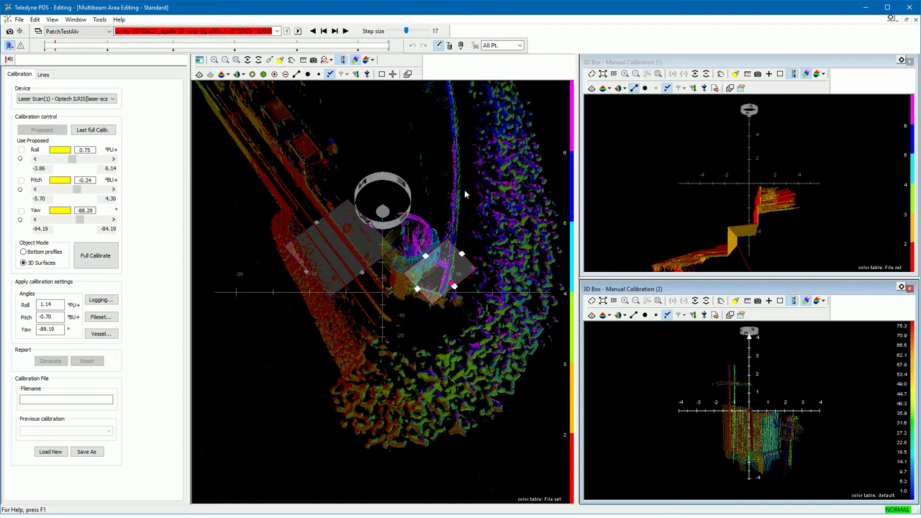
pyautogui.moveTo(446, 273); pyautogui.dragTo(445, 276)
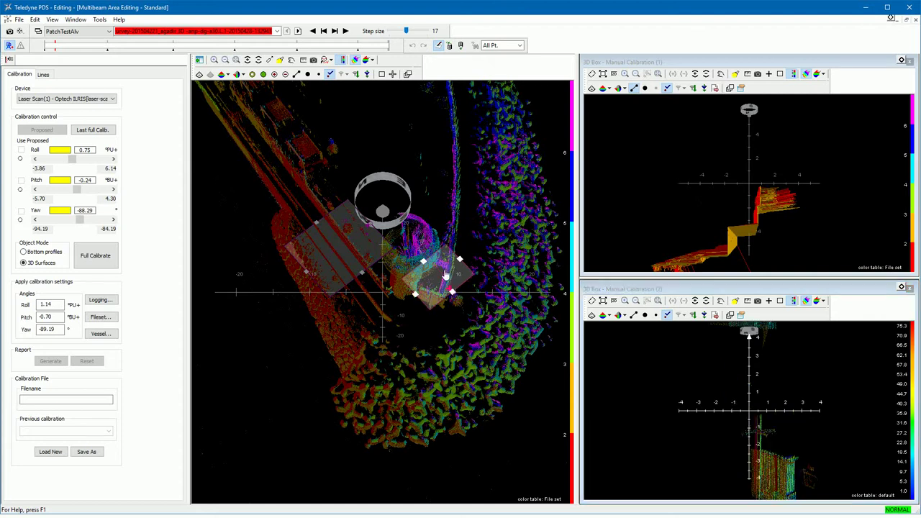
pyautogui.moveTo(452, 291); pyautogui.dragTo(408, 303)
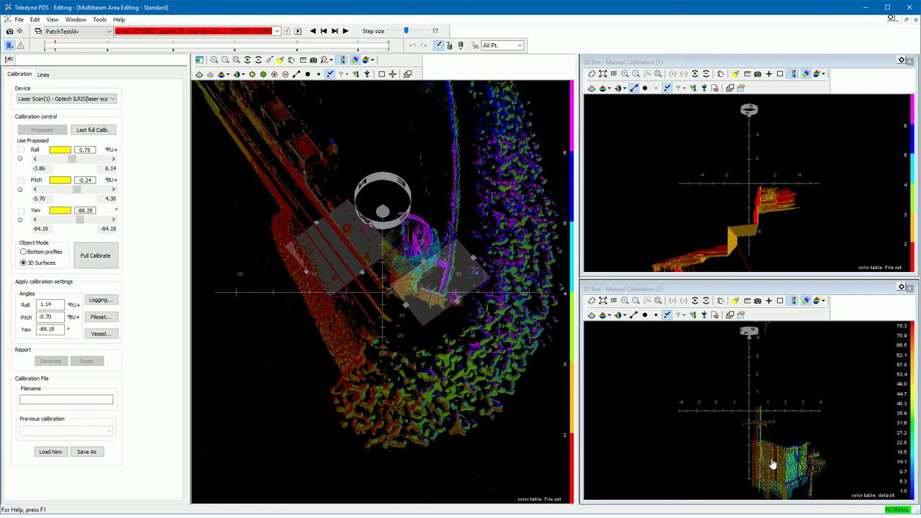
pyautogui.moveTo(771, 460); pyautogui.dragTo(728, 425)
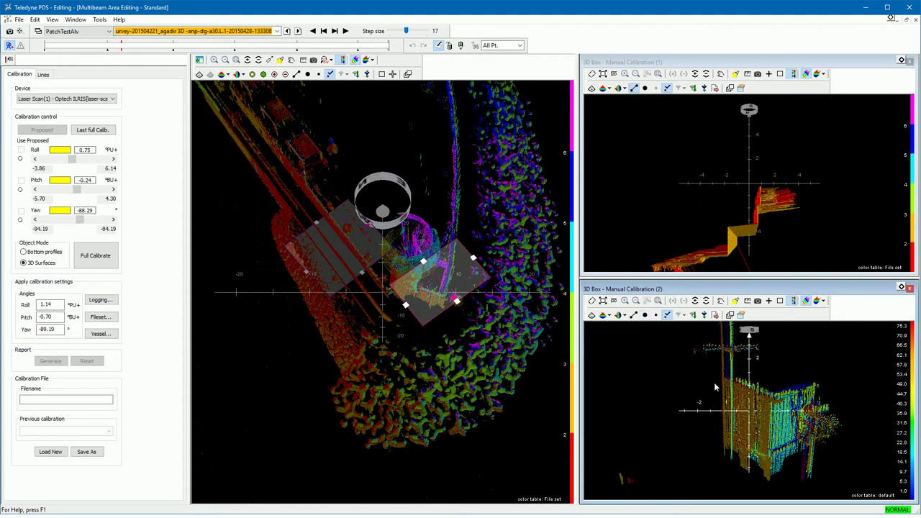
pyautogui.moveTo(714, 383)
pyautogui.mouseDown()
pyautogui.moveTo(781, 402)
pyautogui.moveTo(714, 393)
pyautogui.mouseUp()
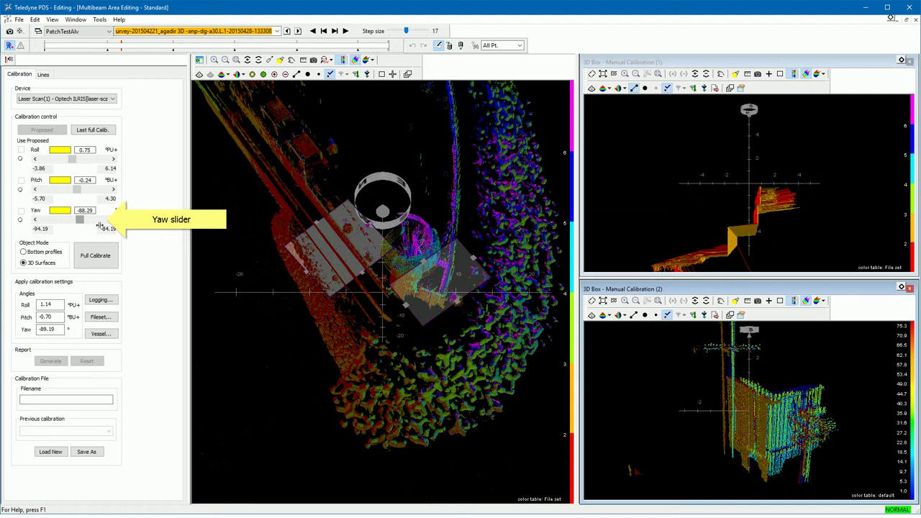
# Try yaw values around -88.60° and -88.71° to match the scan lines at the tower's base, and set the yaw to -88.64°.
pyautogui.moveTo(80, 219); pyautogui.dragTo(77, 219)
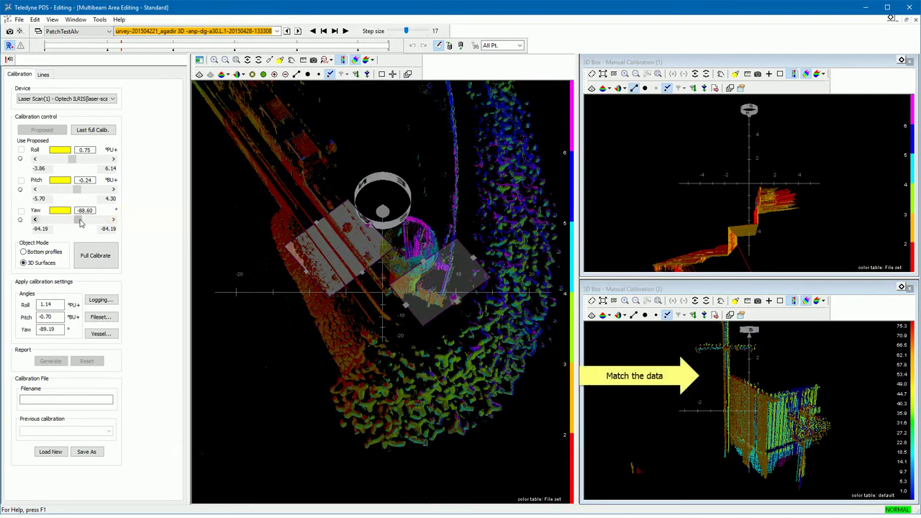
pyautogui.click(34, 220)
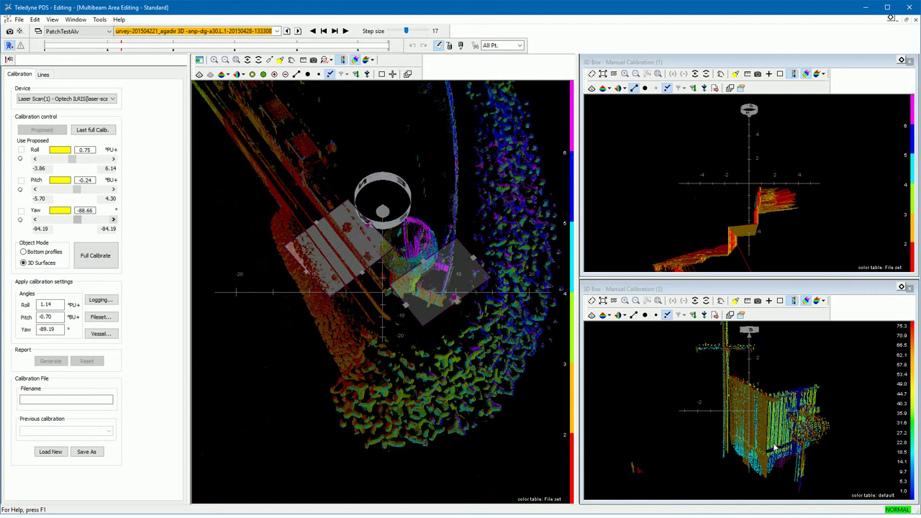
pyautogui.moveTo(790, 451); pyautogui.dragTo(753, 414)
pyautogui.moveTo(771, 413); pyautogui.dragTo(746, 416)
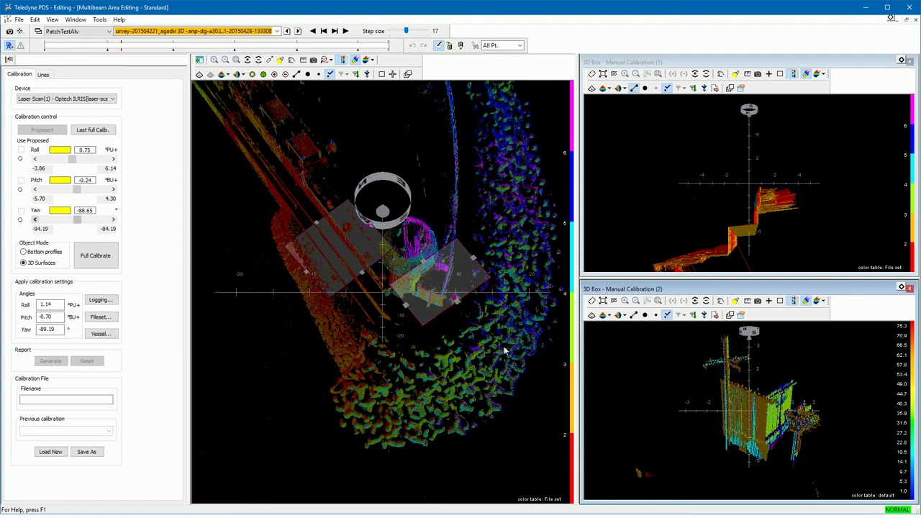
pyautogui.click(34, 219)
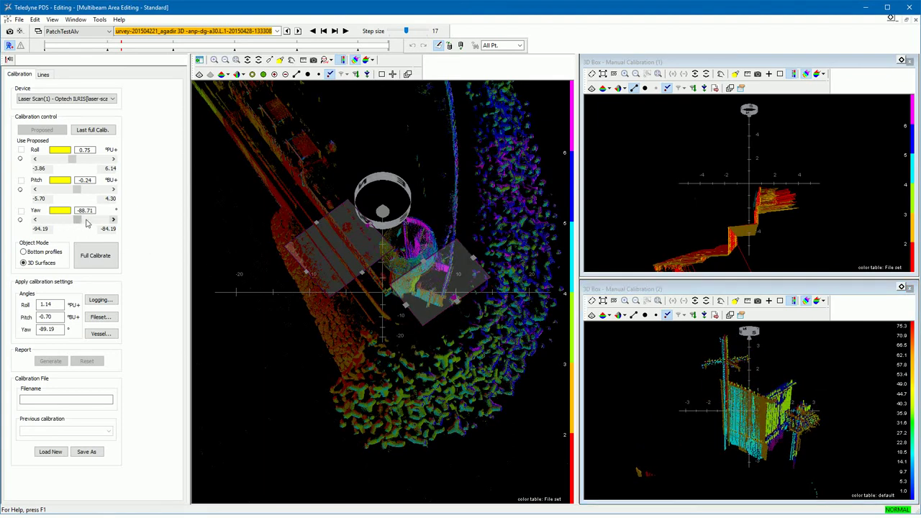
pyautogui.click(111, 220)
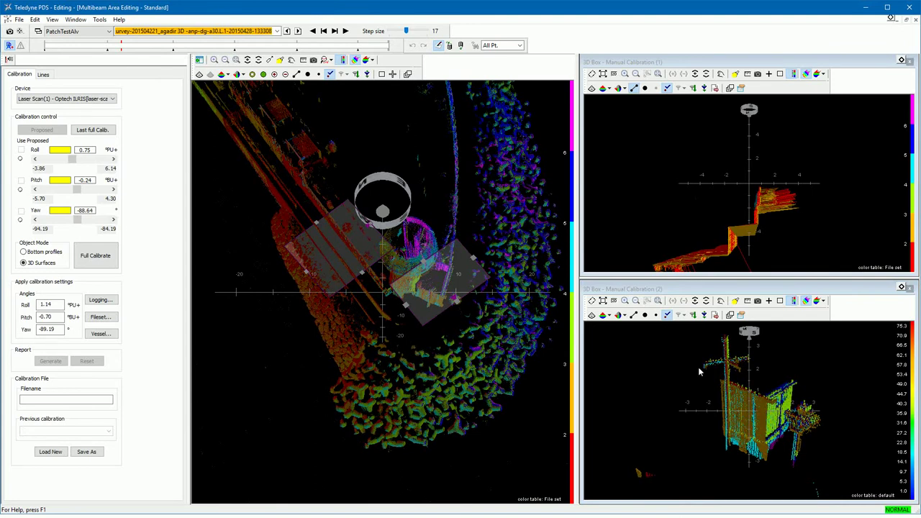
# Try a pitch of 0.42° while comparing the wall surfaces in both calibration views, and set the pitch to 0.10°.
pyautogui.moveTo(730, 379); pyautogui.dragTo(737, 362)
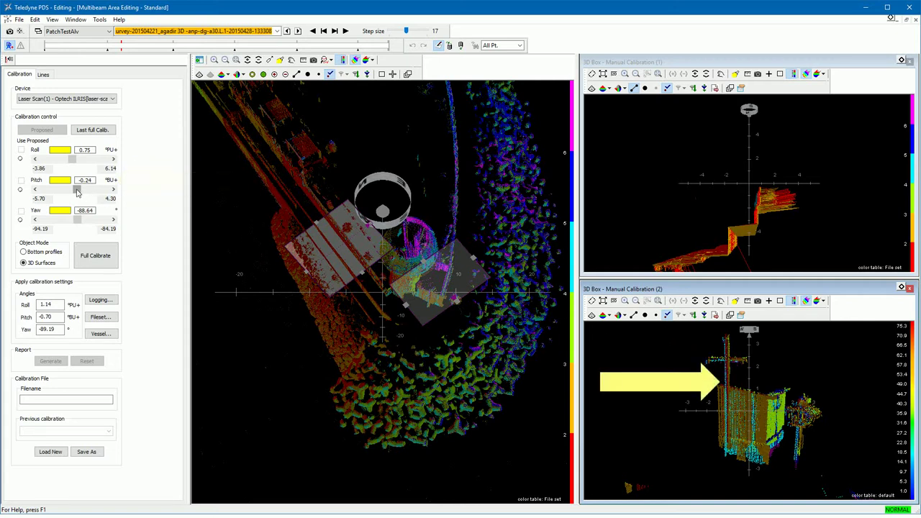
pyautogui.moveTo(77, 190); pyautogui.dragTo(82, 190)
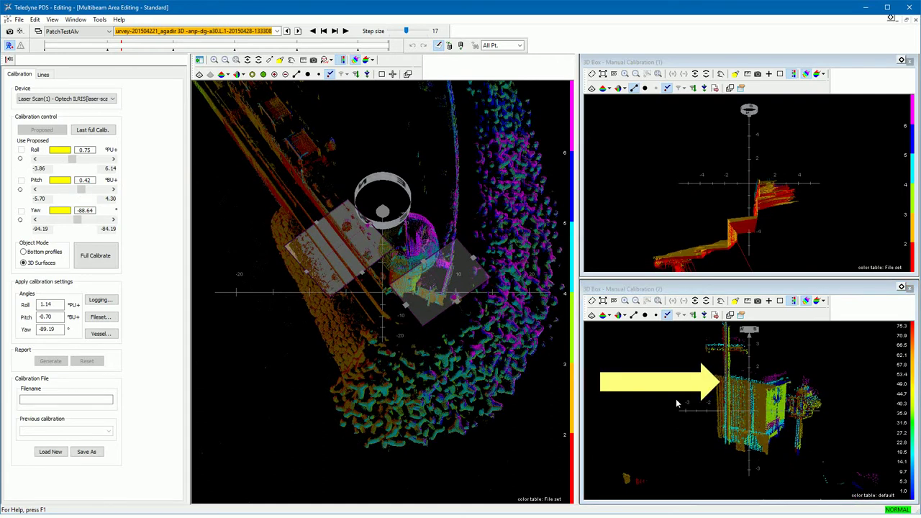
pyautogui.moveTo(679, 404); pyautogui.dragTo(757, 340)
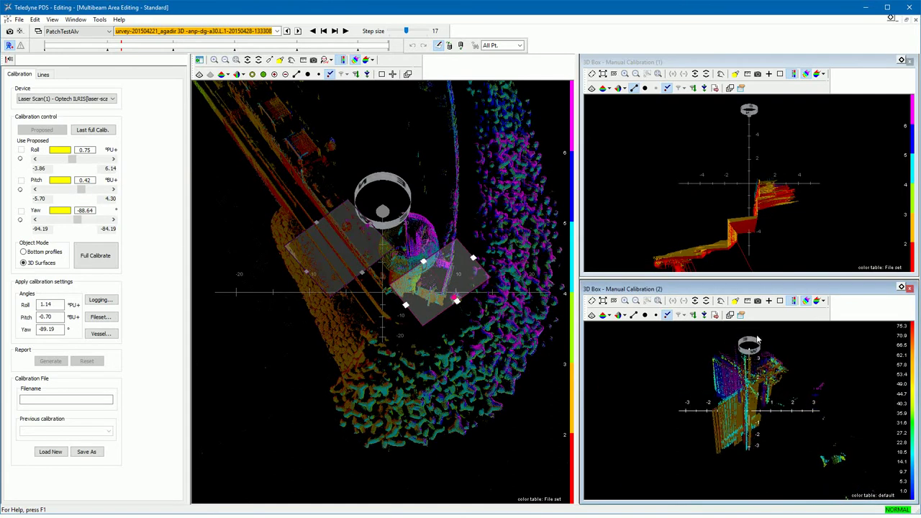
pyautogui.moveTo(765, 245); pyautogui.dragTo(632, 365)
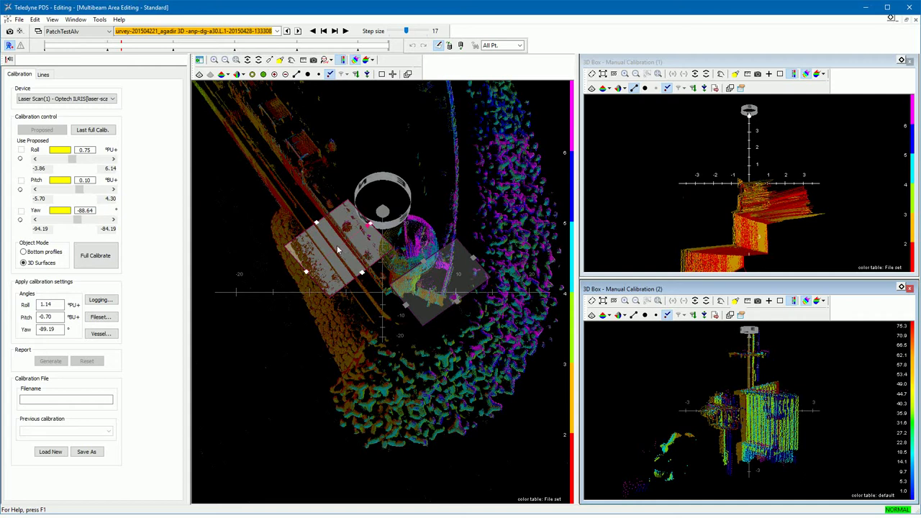
# Move the first profile area over the tower and check how its scan lines match in the Manual Calibration (1) view.
pyautogui.moveTo(337, 249); pyautogui.dragTo(439, 288)
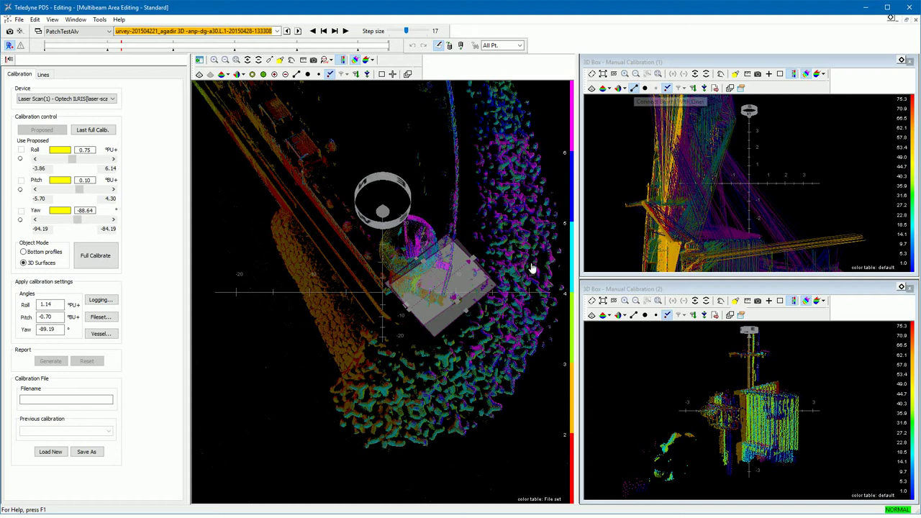
pyautogui.click(700, 180)
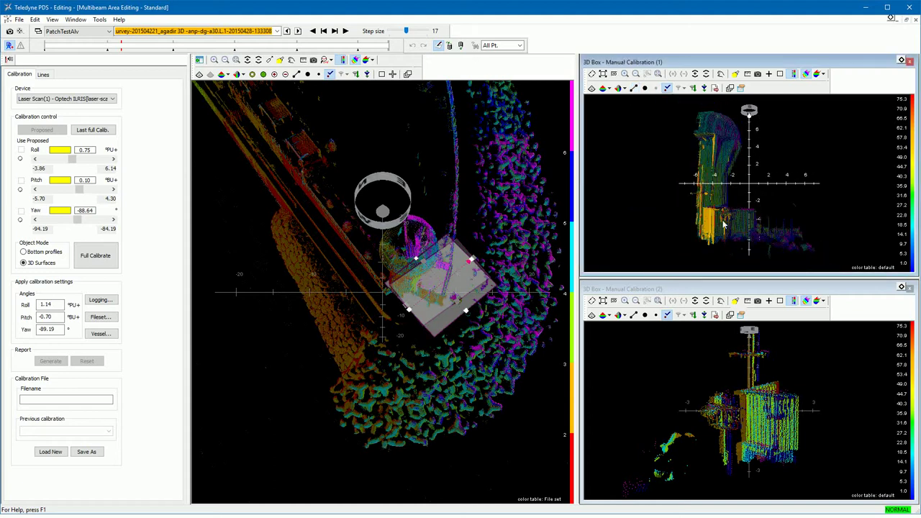
pyautogui.scroll(5, 742, 207)
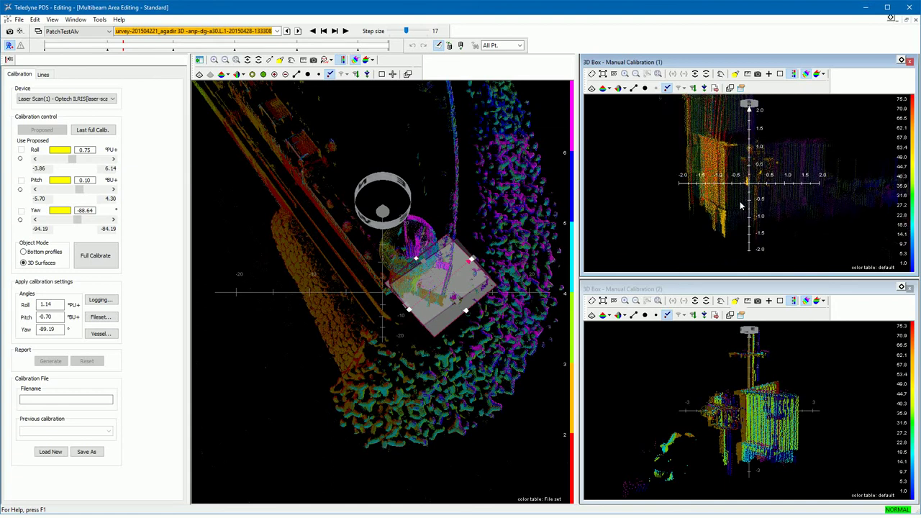
pyautogui.moveTo(742, 206); pyautogui.dragTo(749, 200)
pyautogui.moveTo(694, 172); pyautogui.dragTo(750, 194)
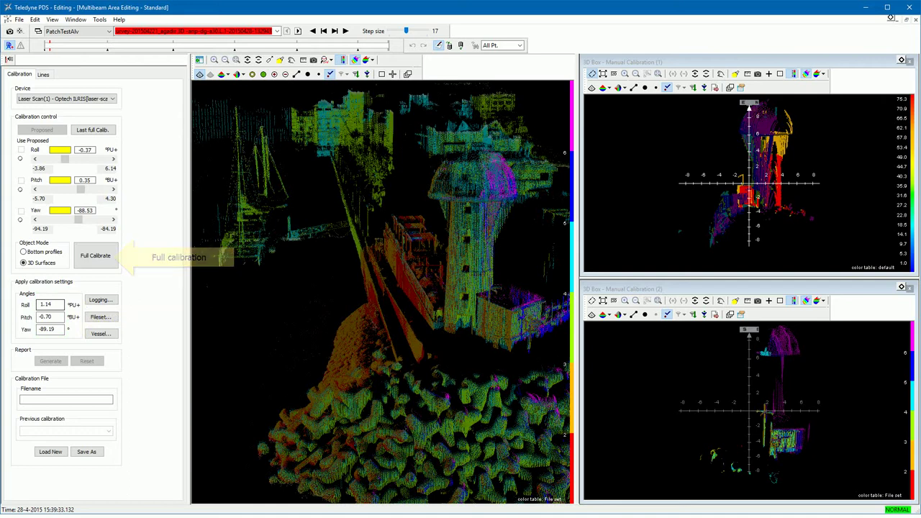
# Run and confirm the full calibration on the file set with roll -0.37°, pitch 0.35° and yaw -88.53°, and inspect the point cloud.
pyautogui.click(98, 257)
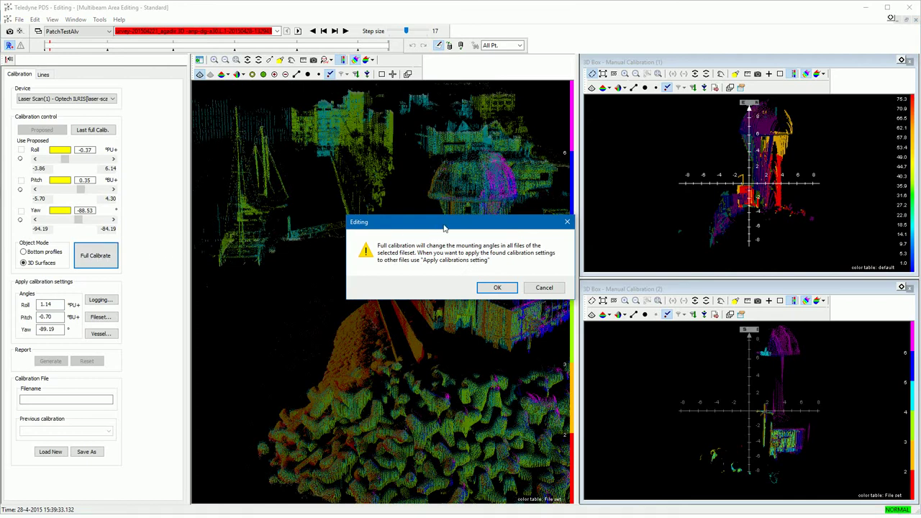
pyautogui.click(491, 288)
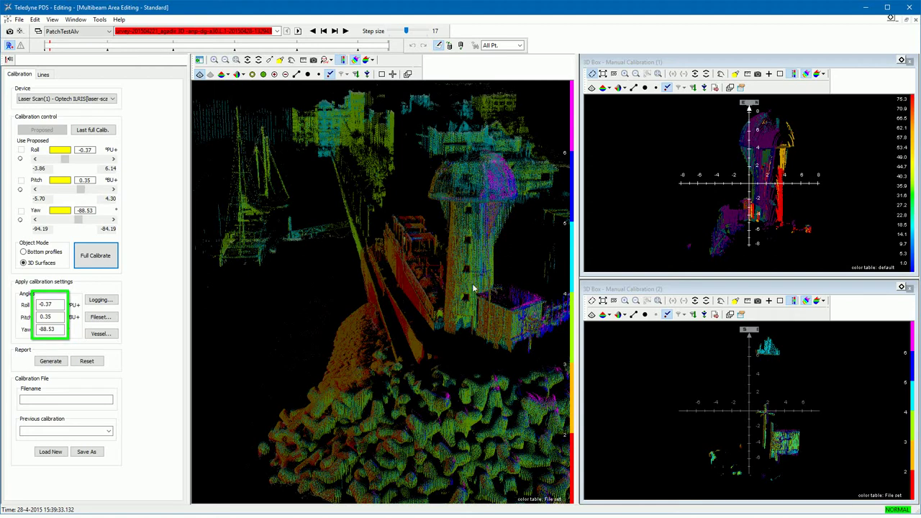
pyautogui.click(406, 277)
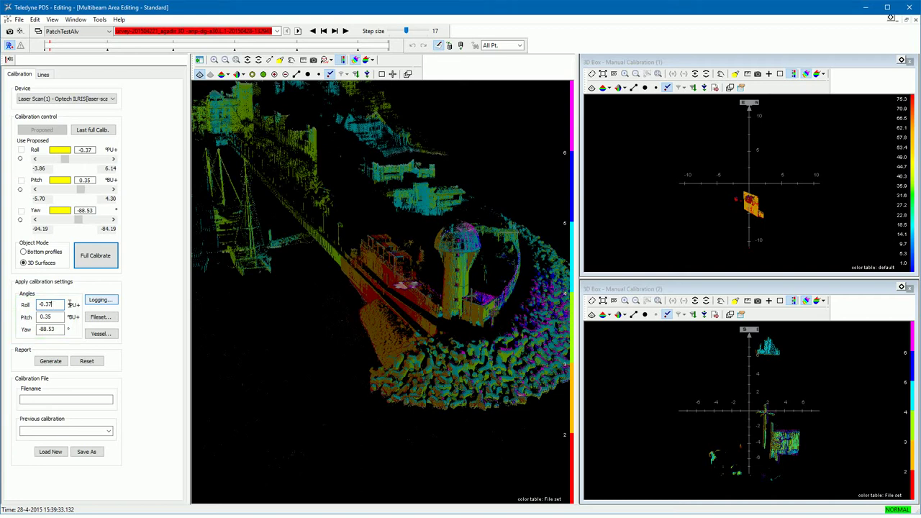
# Review the logged data files and the file sets that the calibration settings can be applied to, without applying them.
pyautogui.click(106, 302)
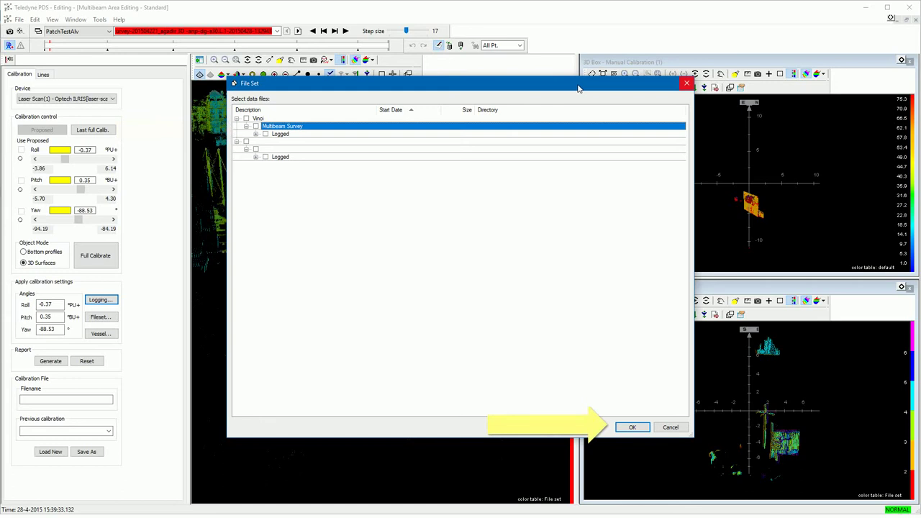
pyautogui.click(687, 83)
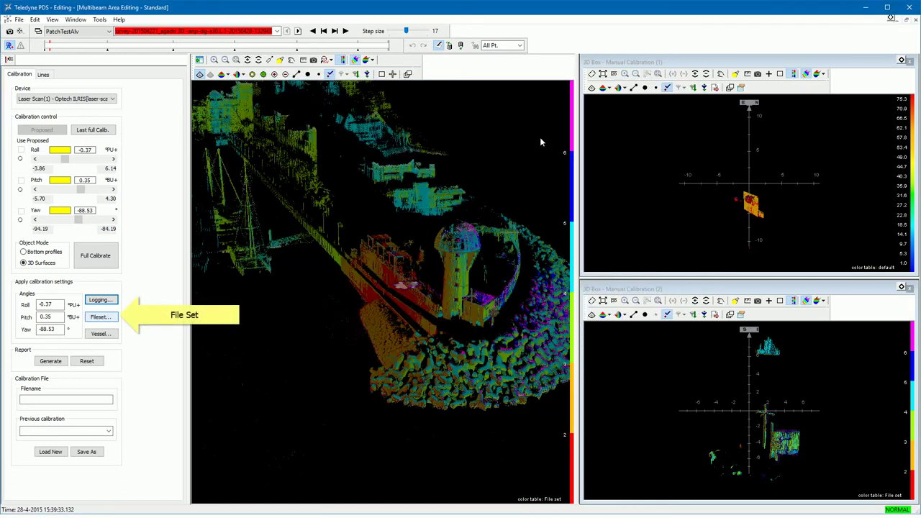
pyautogui.click(99, 318)
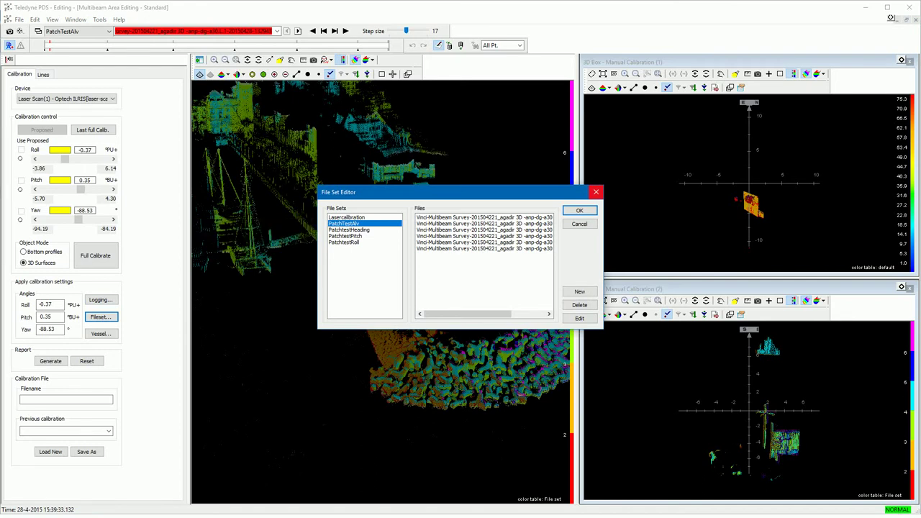
pyautogui.click(596, 192)
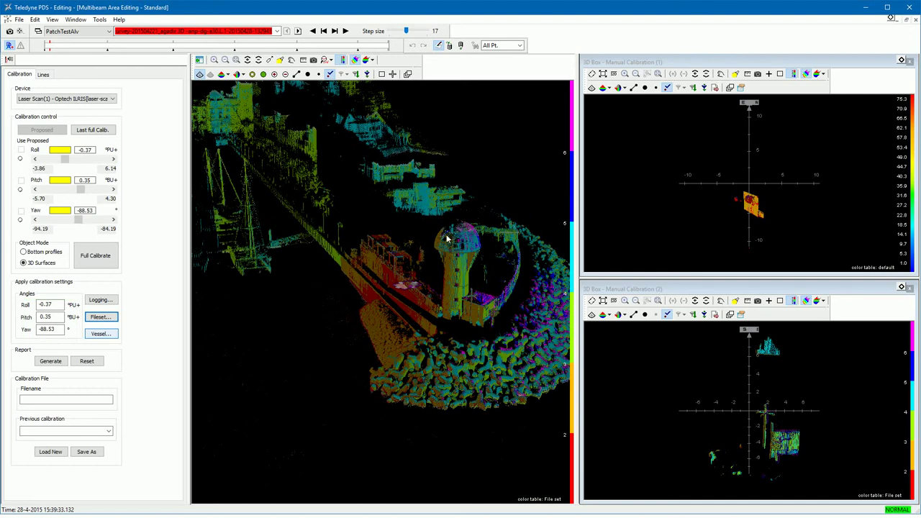
# Apply the calibration angles to the Vinci[Multibeam Survey] vessel.
pyautogui.click(111, 334)
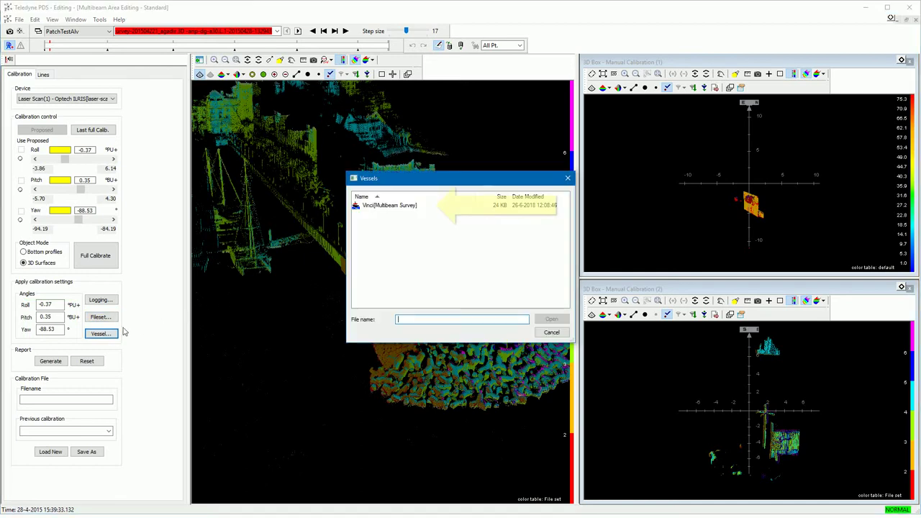
pyautogui.click(387, 207)
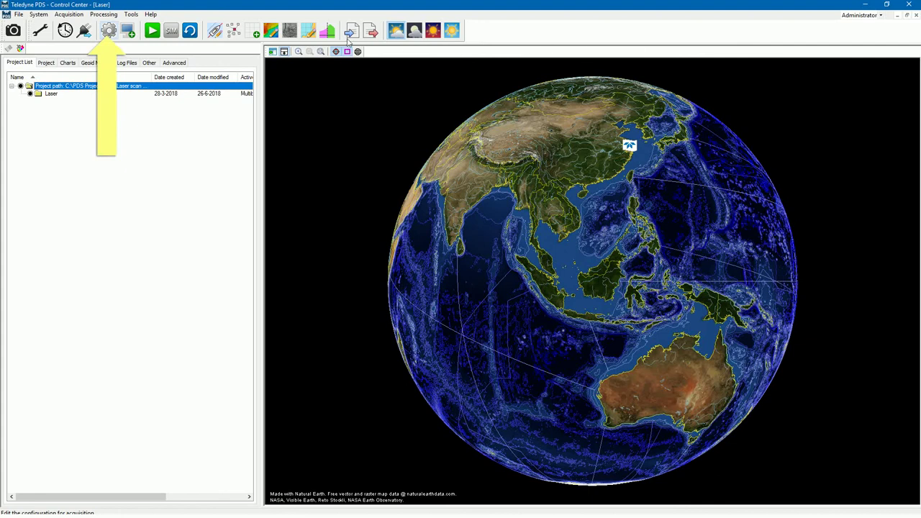
# In the PDS Control Center, check the Optech ILRIS laser scanner's heading, roll and pitch corrections in the Vinci vessel configuration.
pyautogui.click(109, 33)
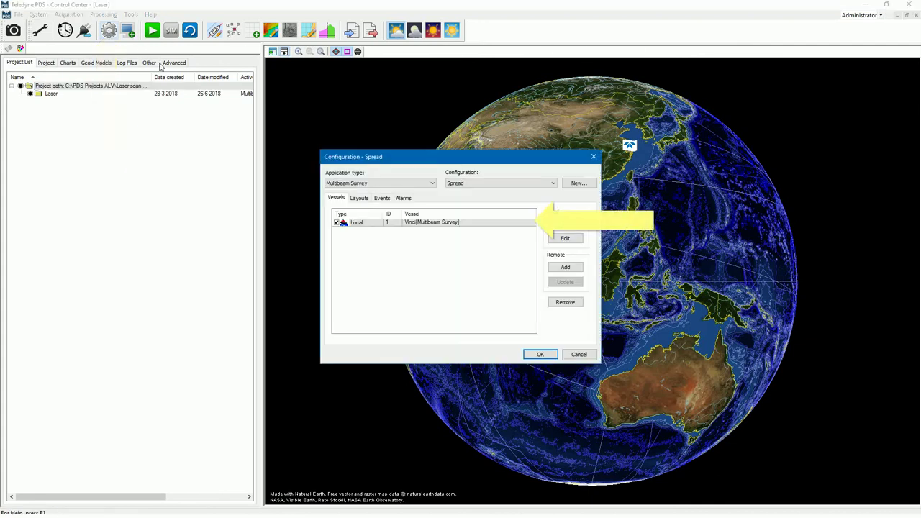
pyautogui.doubleClick(407, 222)
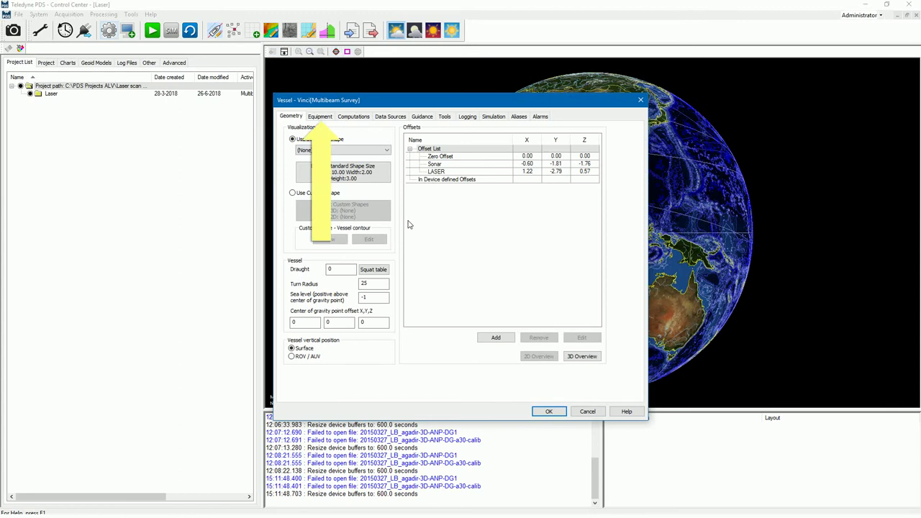
pyautogui.click(329, 119)
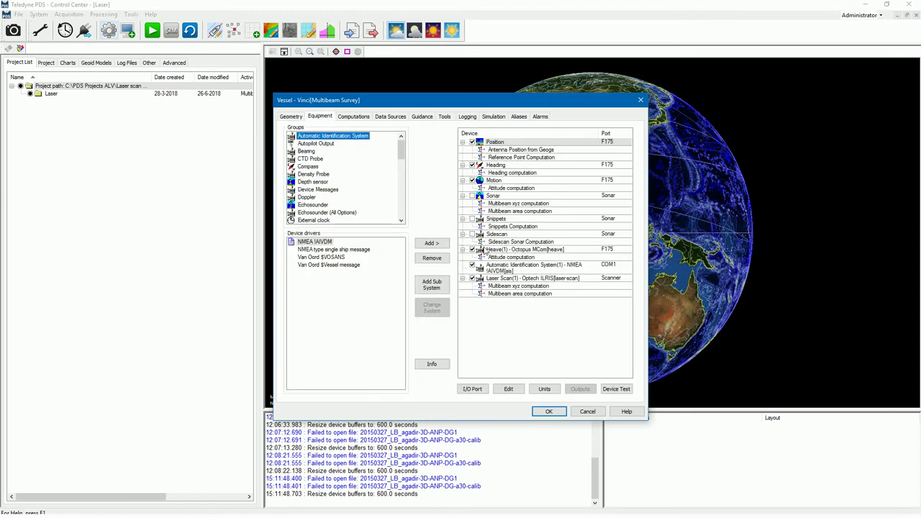
pyautogui.doubleClick(522, 278)
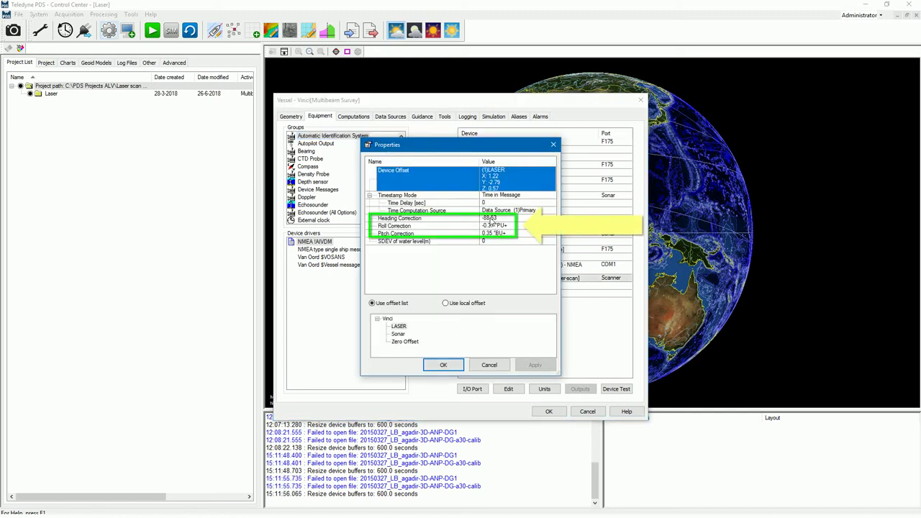
pyautogui.click(491, 220)
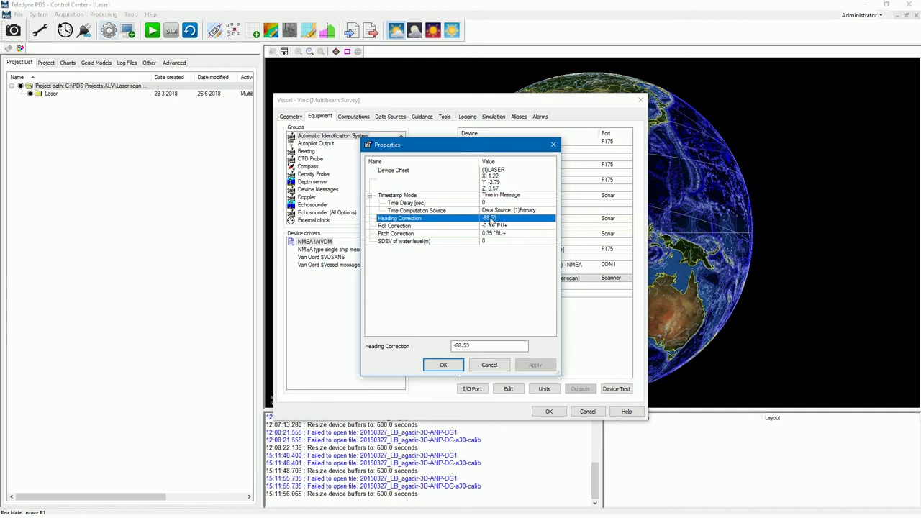
# Verify the laser scanner's roll and pitch corrections, close its properties without changes, confirm the vessel and spread configuration, and minimize the Control Center.
pyautogui.click(494, 227)
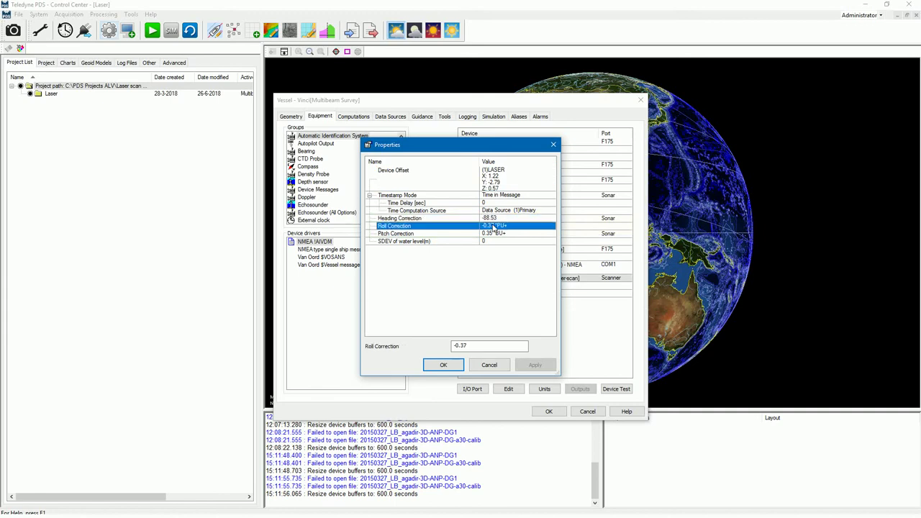
pyautogui.click(494, 233)
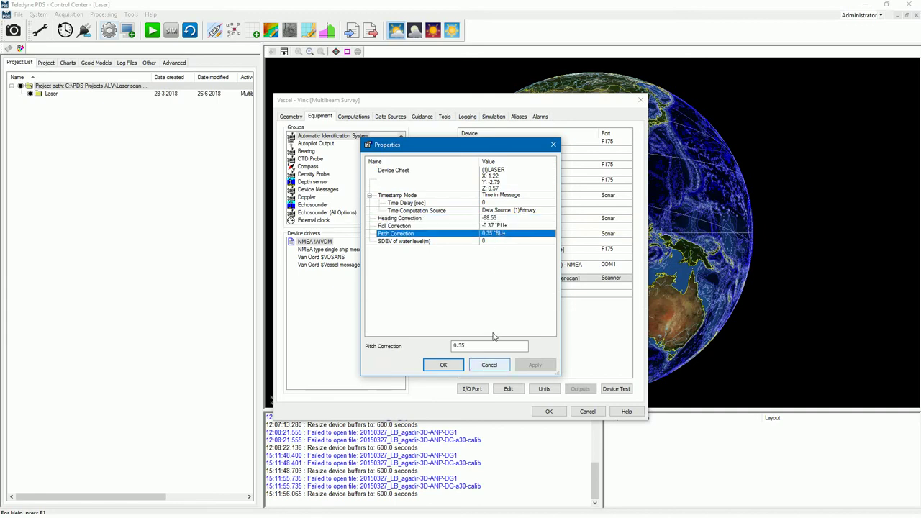
pyautogui.click(489, 365)
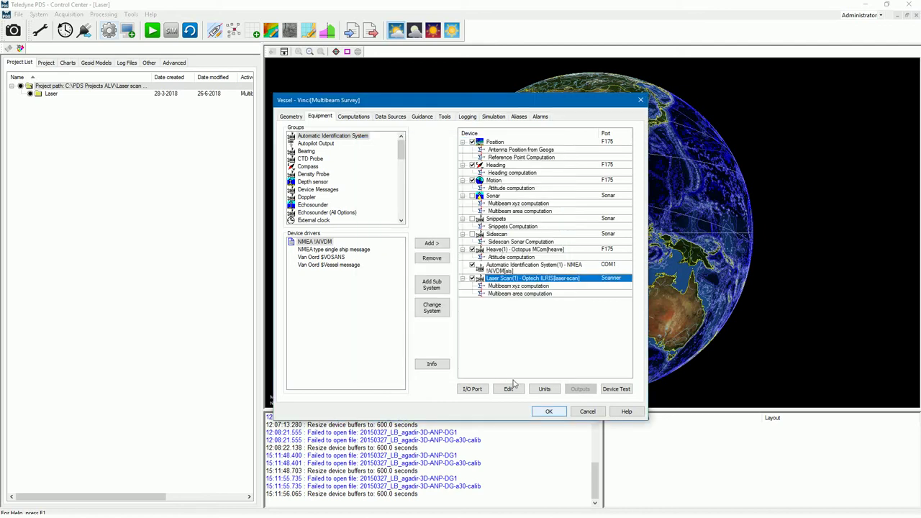
pyautogui.click(549, 411)
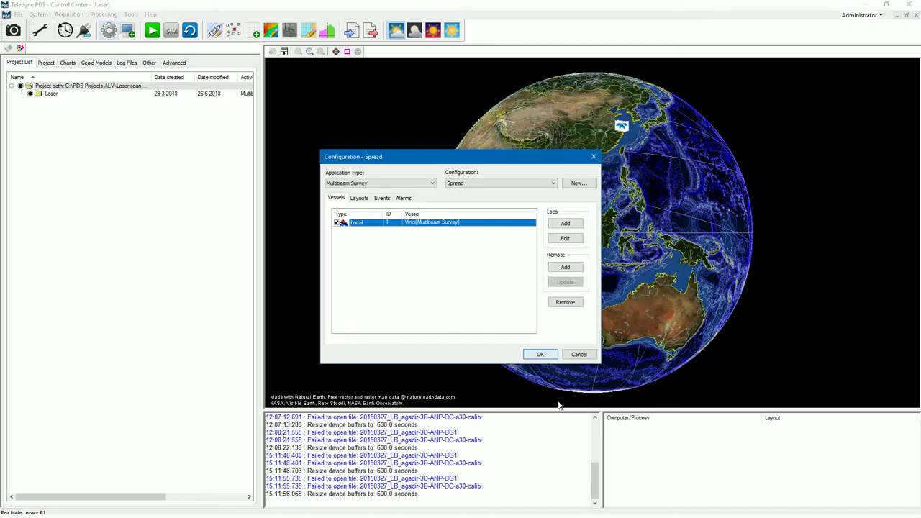
pyautogui.click(552, 355)
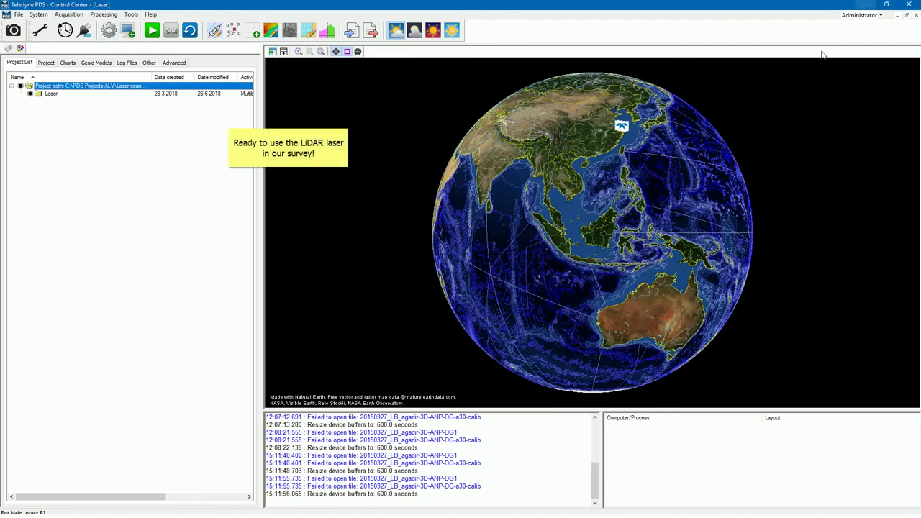
pyautogui.click(866, 7)
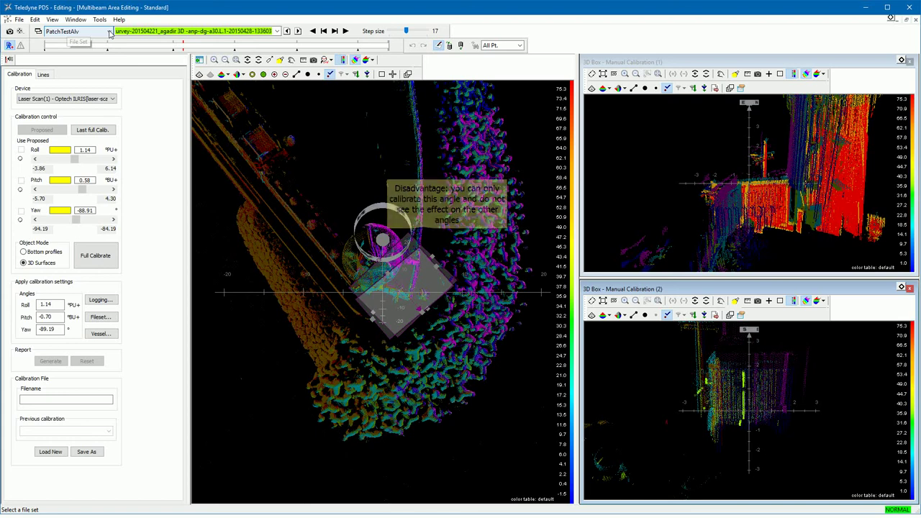
# Load the PatchtestPitch file set in the Multibeam Area Editing window to view it, and switch back to the PatchTestAlv file set.
pyautogui.click(110, 32)
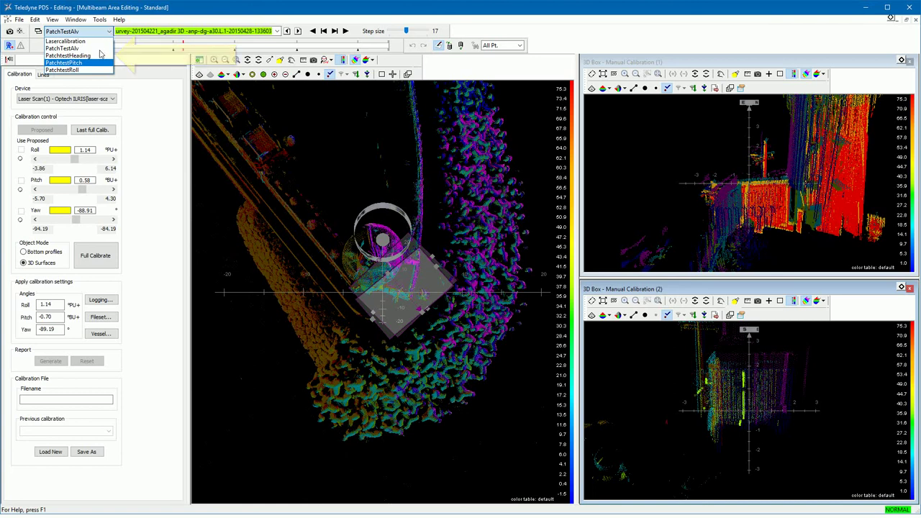
pyautogui.click(97, 64)
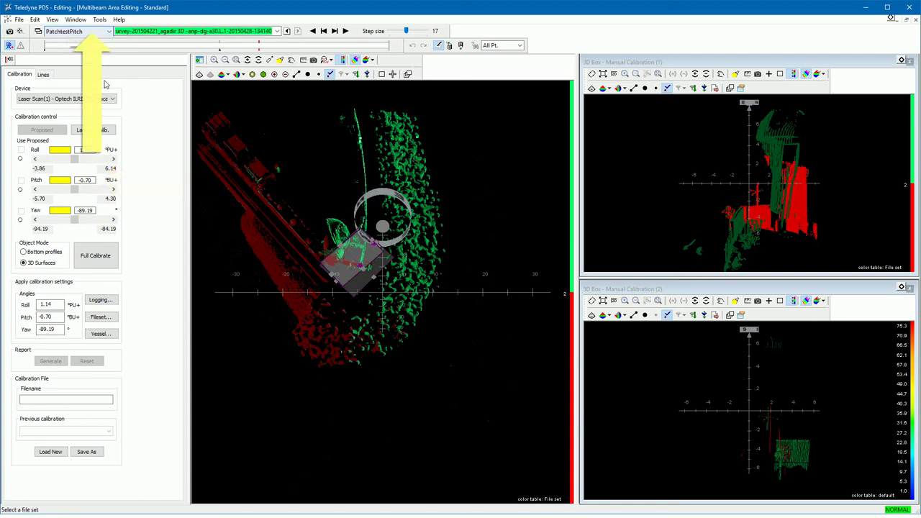
pyautogui.click(109, 31)
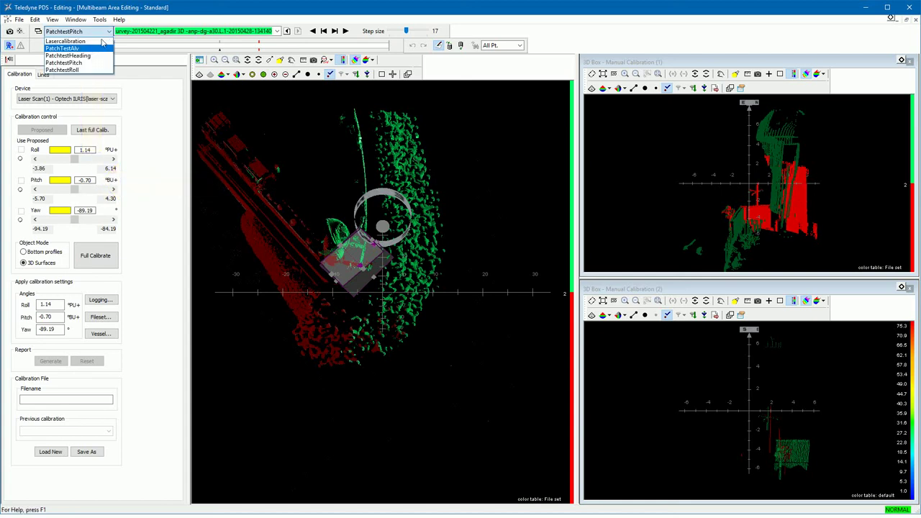
pyautogui.click(92, 49)
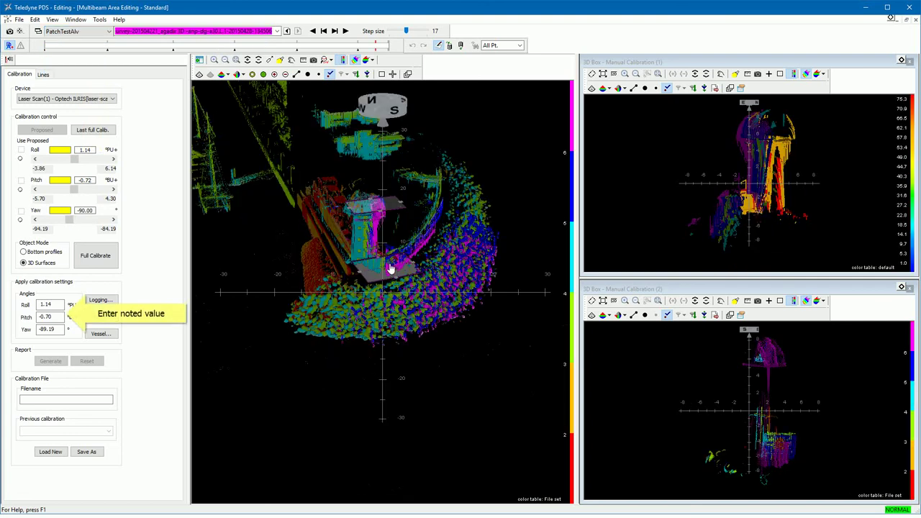